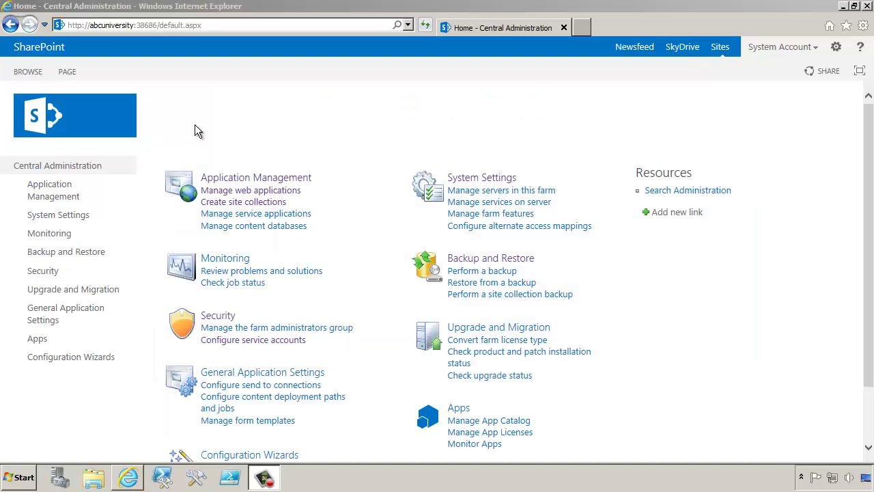
# Open the settings of the WSS_Content content database from the farm's content database management
pyautogui.click(230, 181)
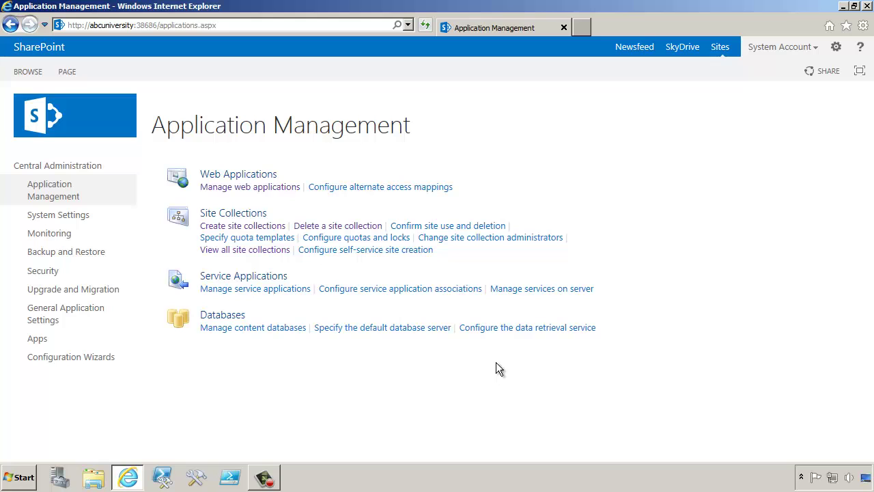
pyautogui.click(248, 329)
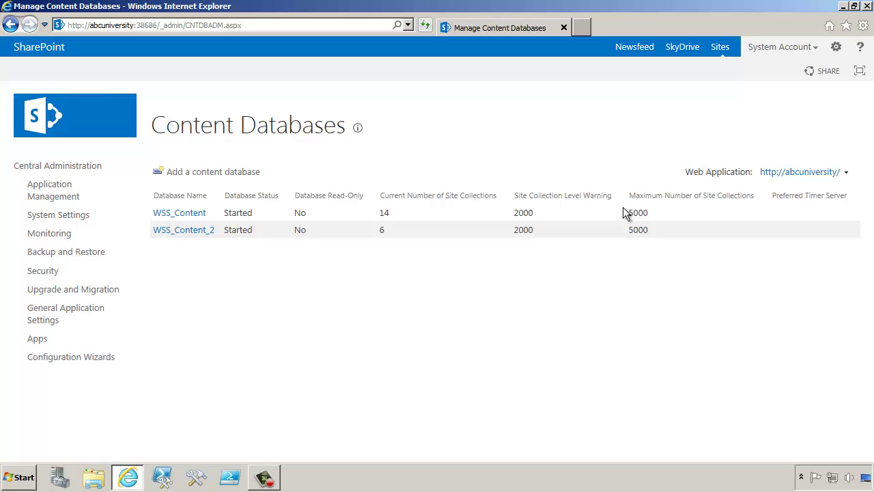
pyautogui.click(186, 213)
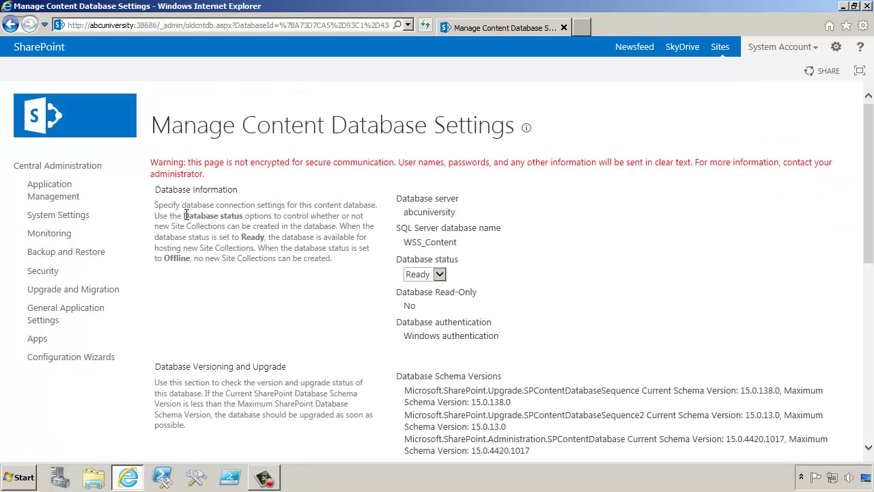
# Set WSS_Content's site warning level to 12 and its maximum number of sites to 14, and save the settings
pyautogui.scroll(-2, 235, 221)
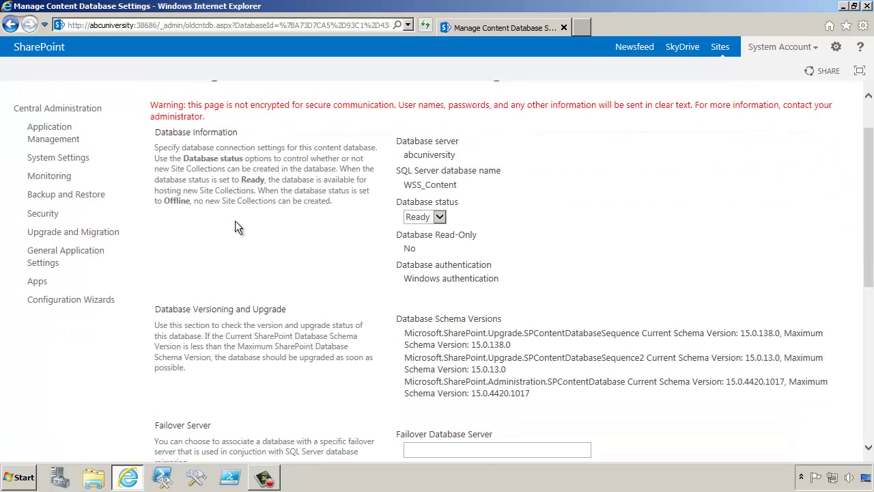
pyautogui.scroll(-2, 235, 220)
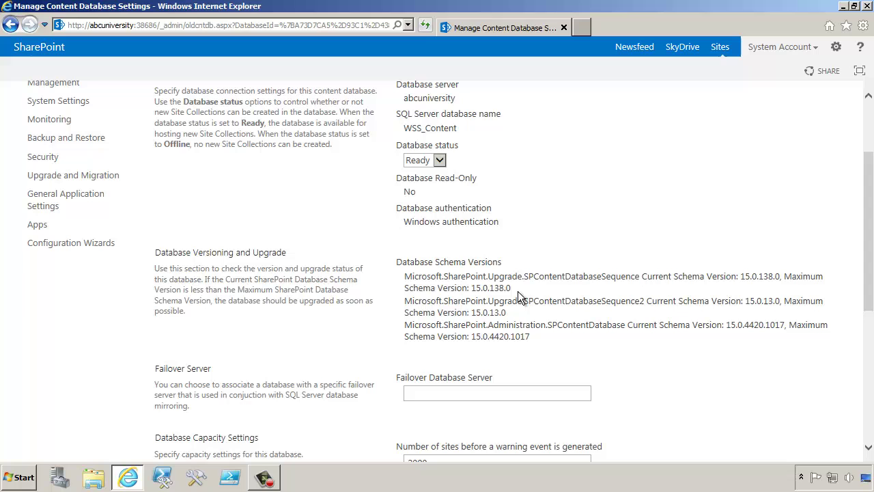
pyautogui.scroll(-3, 518, 291)
pyautogui.scroll(-3, 518, 297)
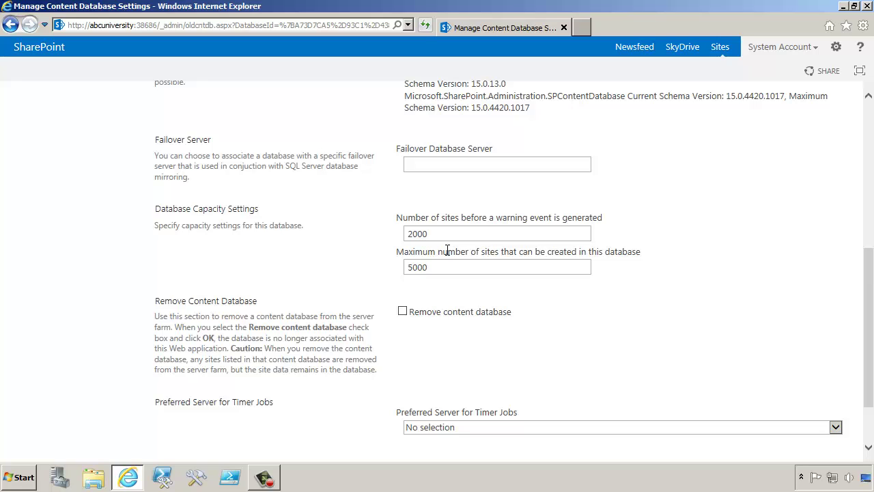
pyautogui.scroll(5, 447, 250)
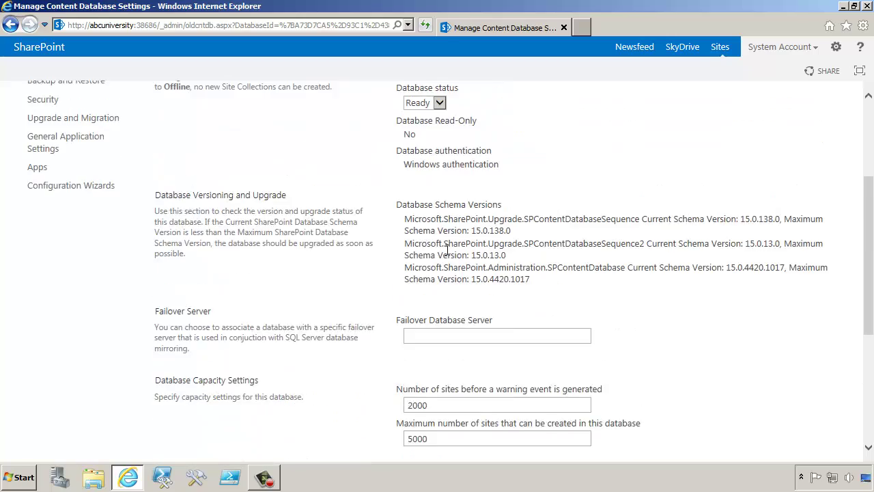
pyautogui.scroll(-5, 434, 239)
pyautogui.moveTo(435, 234); pyautogui.dragTo(375, 235)
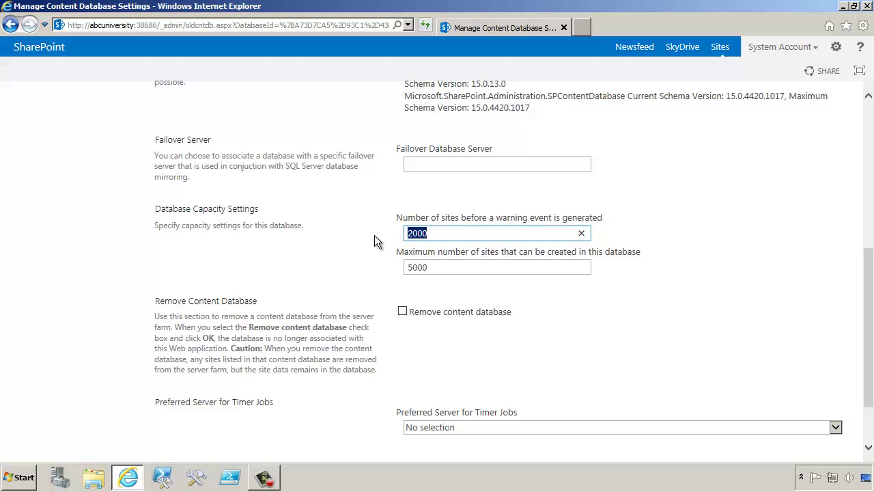
pyautogui.write('12')
pyautogui.press('Tab')
pyautogui.write('14')
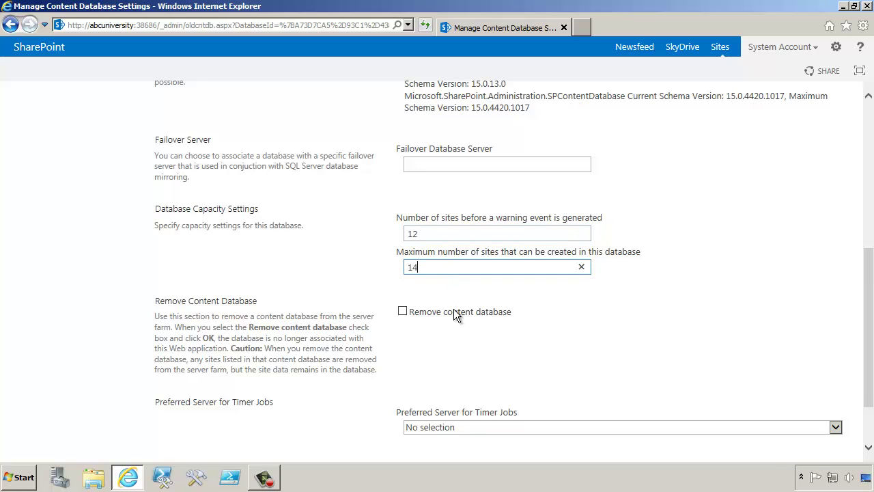
pyautogui.scroll(-1, 530, 329)
pyautogui.click(768, 403)
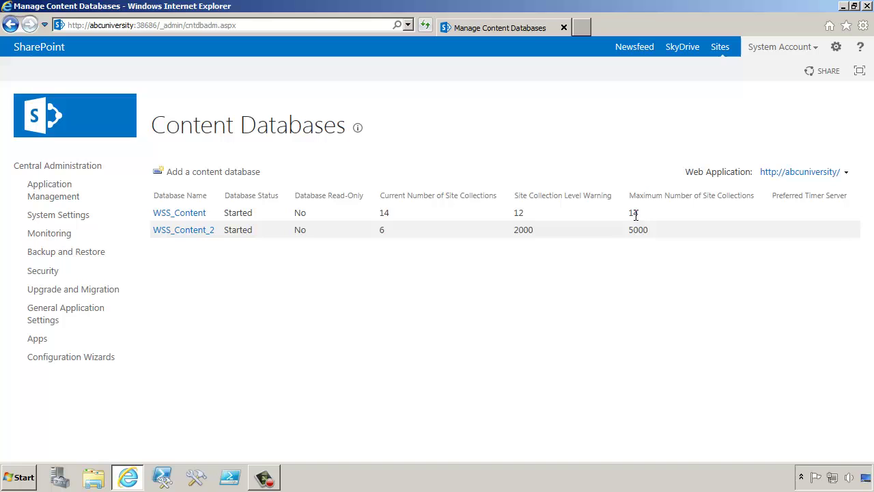
# Set WSS_Content_2's site warning level to 5 and its maximum number of sites to 6, and save the settings
pyautogui.click(196, 232)
pyautogui.scroll(-3, 338, 292)
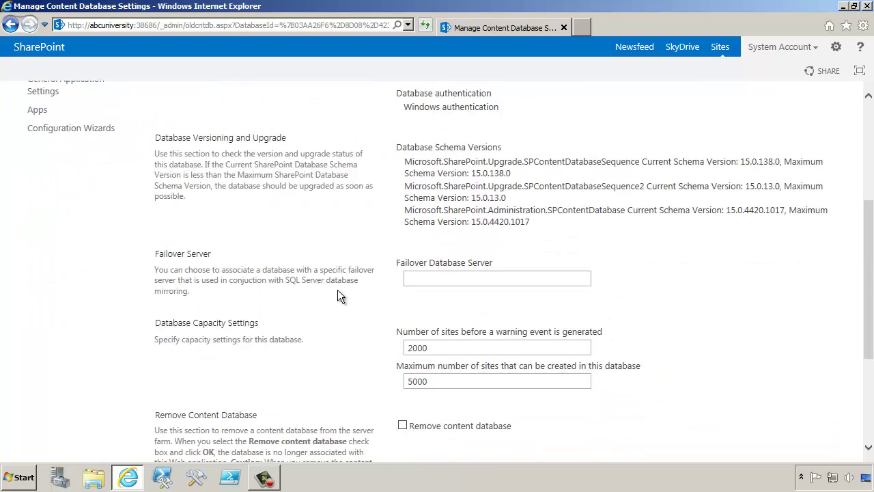
pyautogui.scroll(-3, 339, 295)
pyautogui.doubleClick(449, 178)
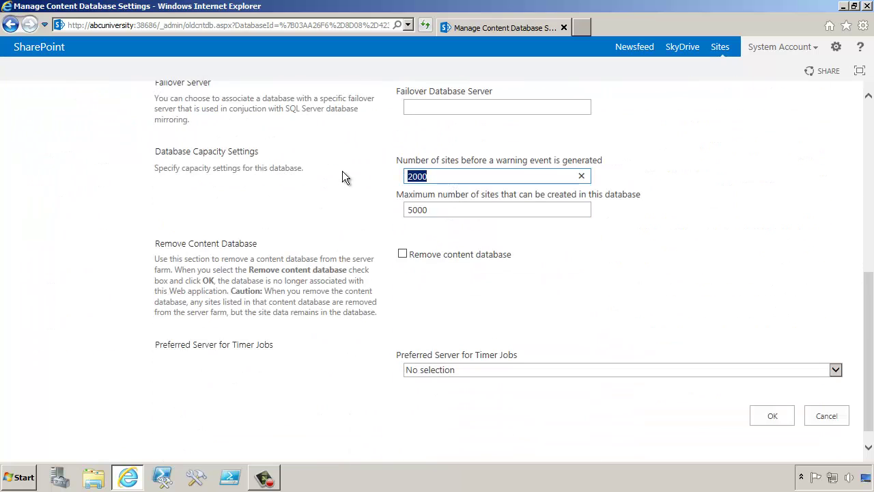
pyautogui.write('5')
pyautogui.press('Tab')
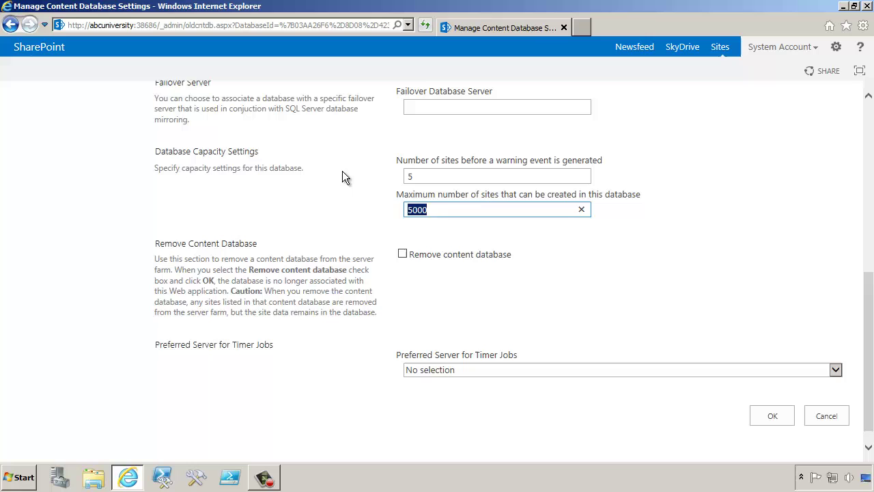
pyautogui.write('6')
pyautogui.click(764, 415)
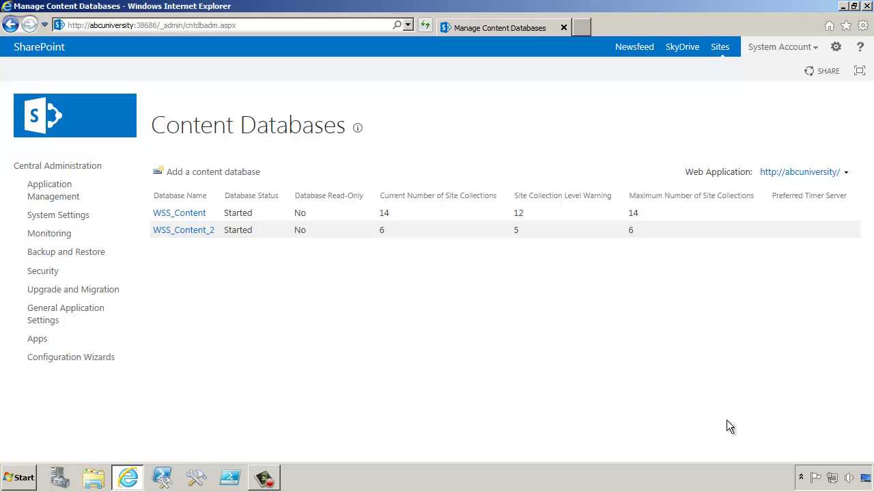
# Start adding a content database to the abcuniversity web application and name it WSS_Content_3
pyautogui.click(208, 174)
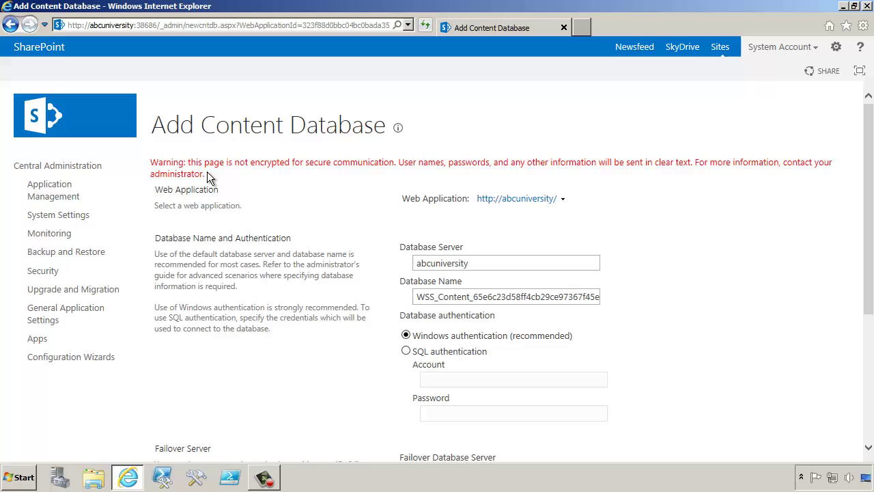
pyautogui.moveTo(473, 296); pyautogui.dragTo(678, 292)
pyautogui.press('BackSpace')
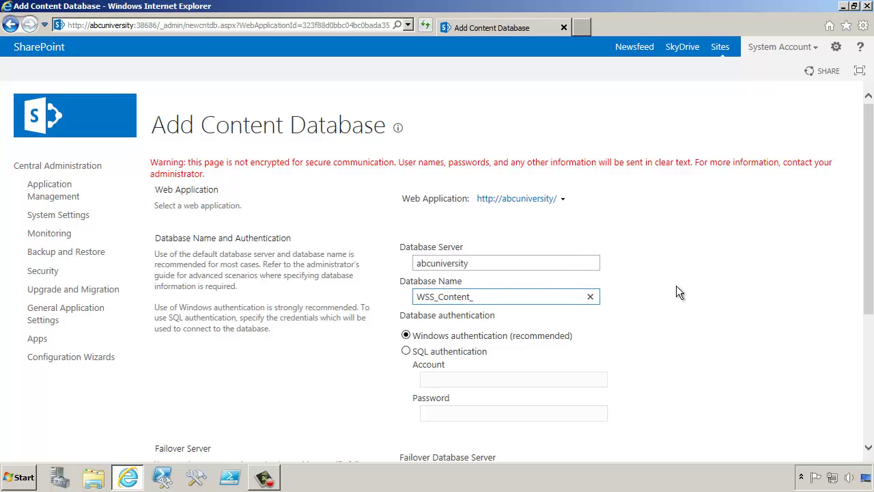
pyautogui.write('3')
# Set the new database's site warning level to 8 and maximum number of sites to 10, and create it
pyautogui.scroll(-3, 632, 369)
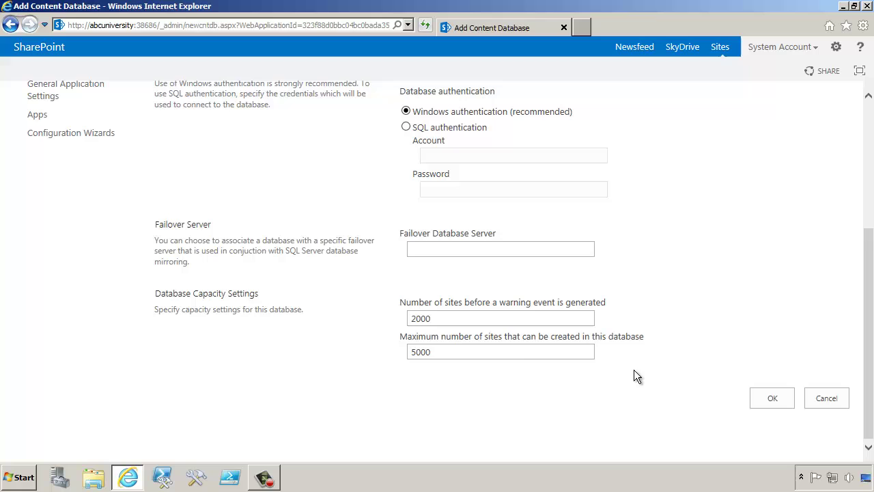
pyautogui.moveTo(462, 316); pyautogui.dragTo(328, 315)
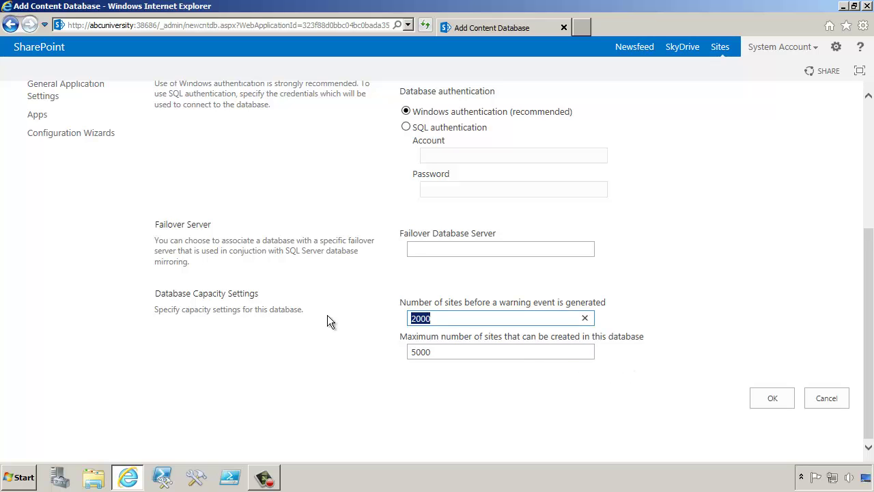
pyautogui.write('8')
pyautogui.press('Tab')
pyautogui.write('10')
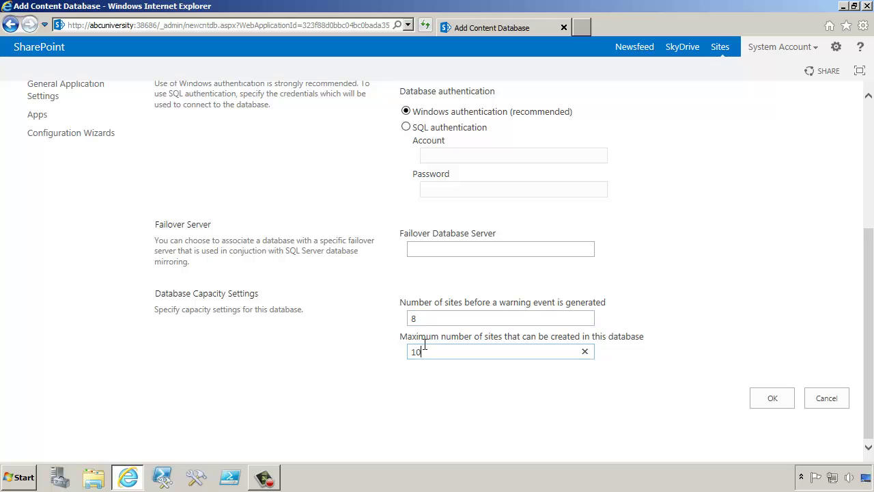
pyautogui.click(766, 397)
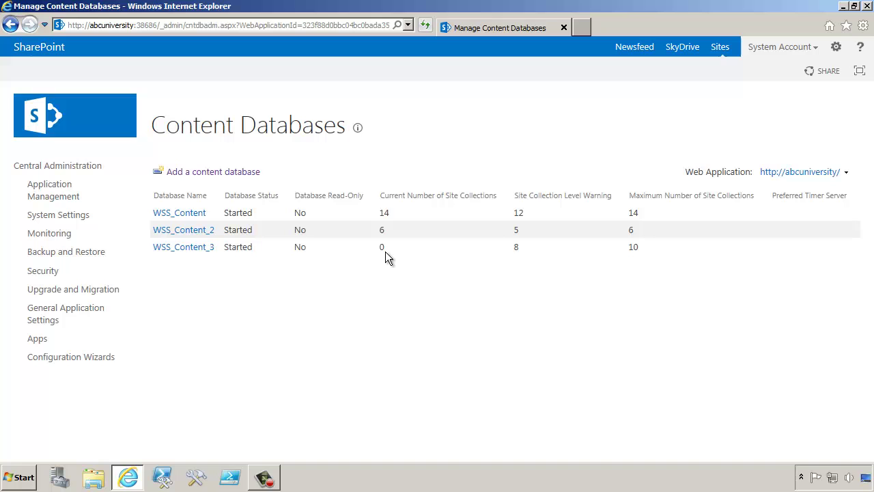
# Start a new site collection titled Physics with the URL path /departments/ and the URL name Physics
pyautogui.click(59, 194)
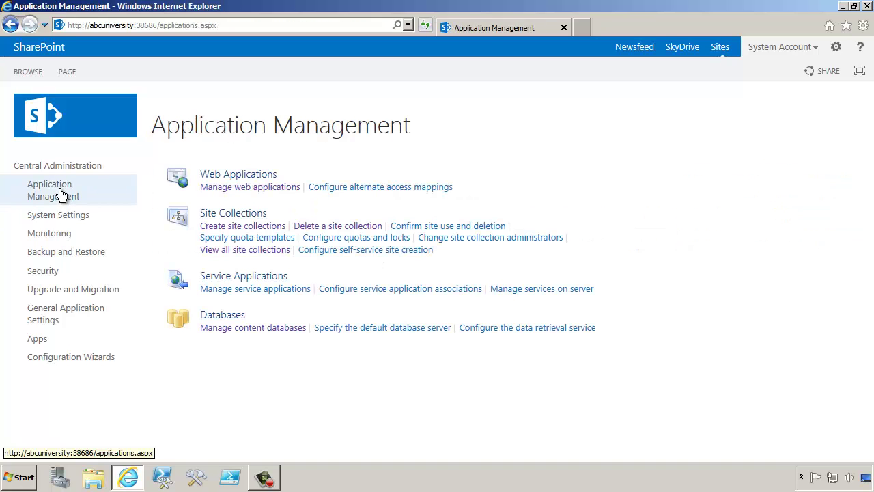
pyautogui.click(232, 227)
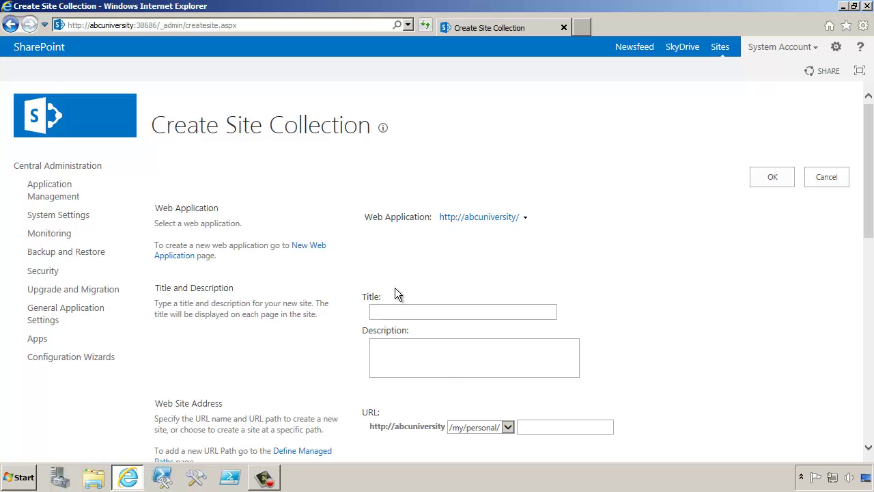
pyautogui.scroll(-1, 395, 287)
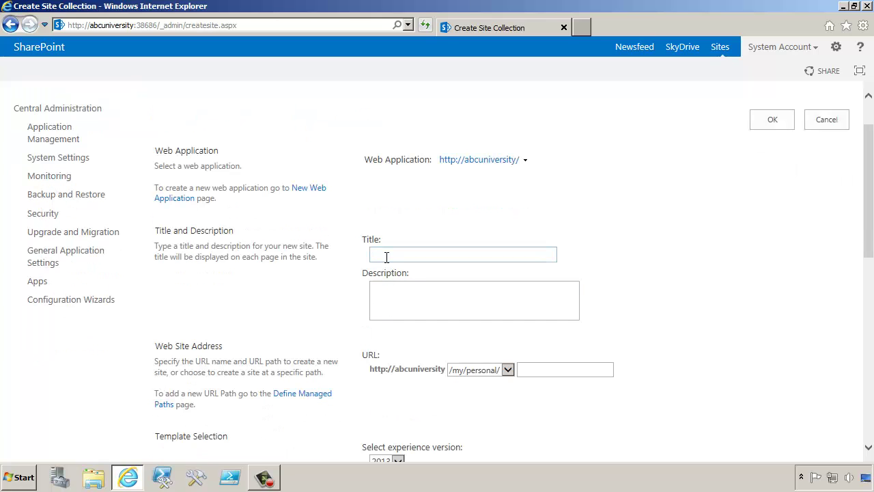
pyautogui.write('Physics')
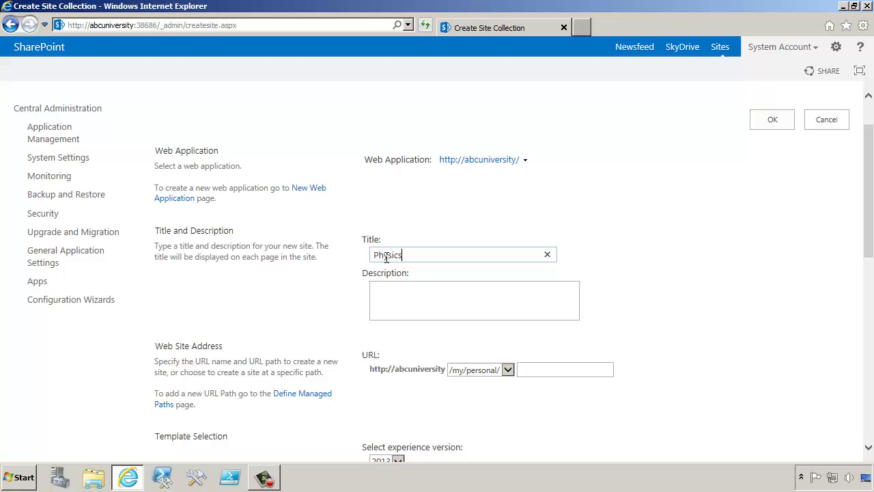
pyautogui.click(476, 369)
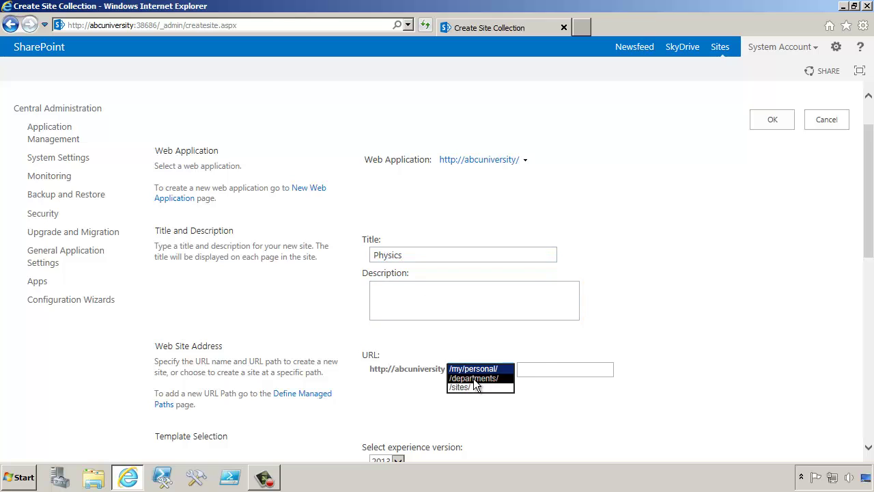
pyautogui.click(474, 379)
pyautogui.click(549, 370)
pyautogui.write('Physics')
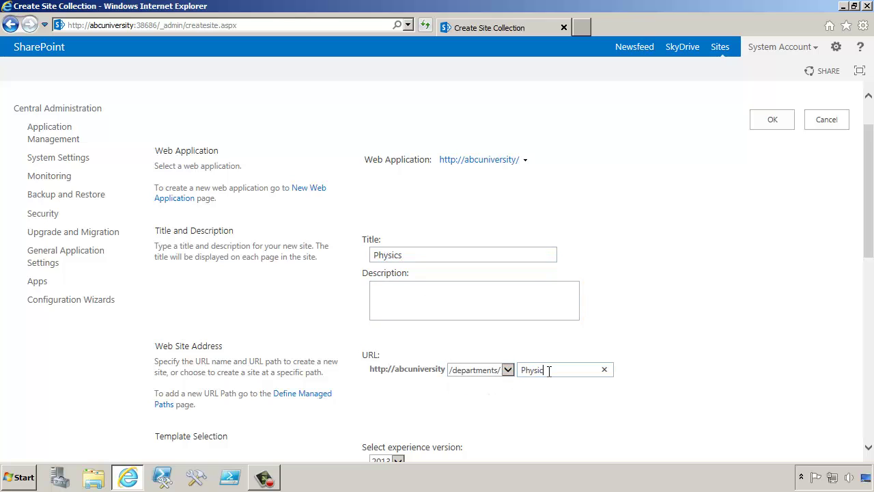
pyautogui.click(525, 407)
# Set the primary site collection administrator to ABCPH\administrator and create the site collection
pyautogui.scroll(-3, 526, 407)
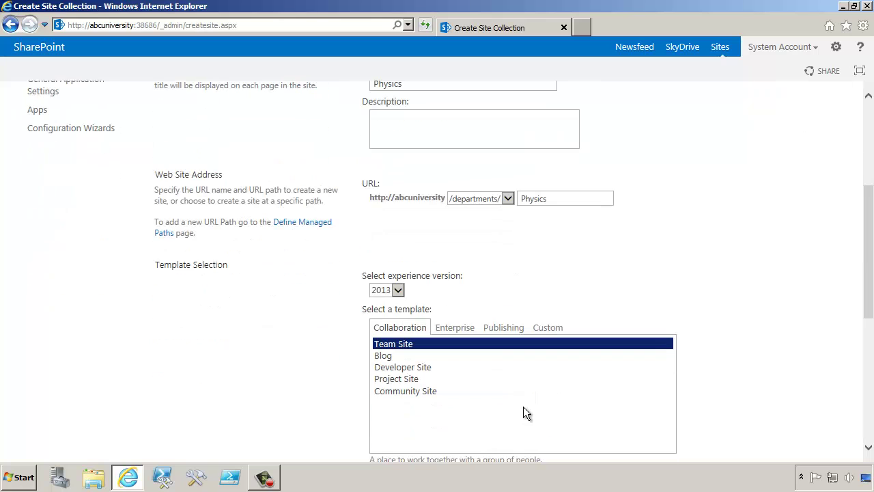
pyautogui.scroll(-3, 335, 388)
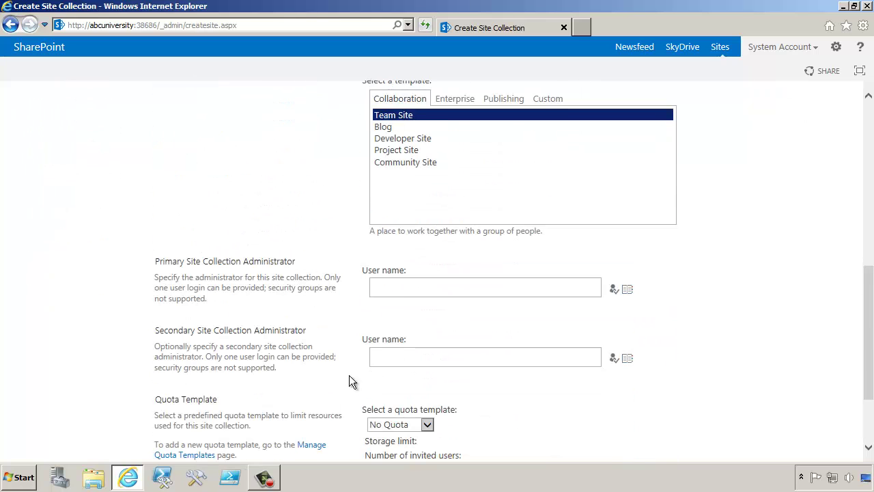
pyautogui.click(392, 288)
pyautogui.write('adm')
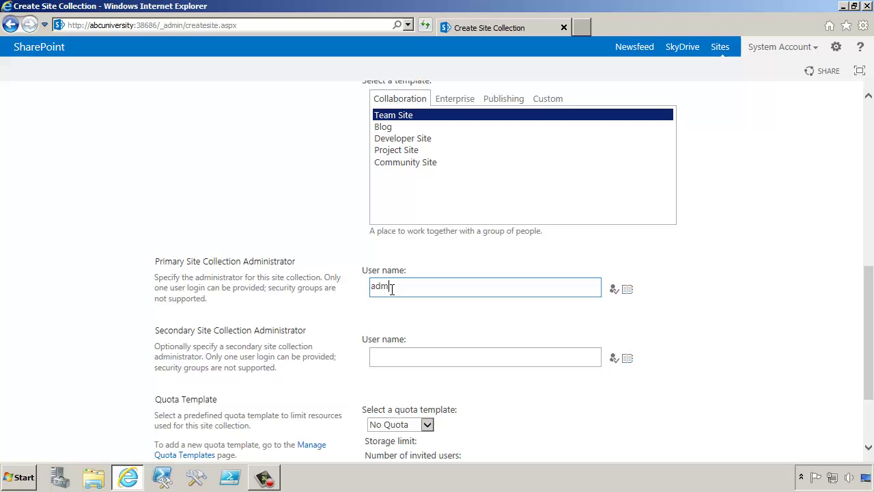
pyautogui.write('inistrator')
pyautogui.press('Home')
pyautogui.write('ABCPH\\')
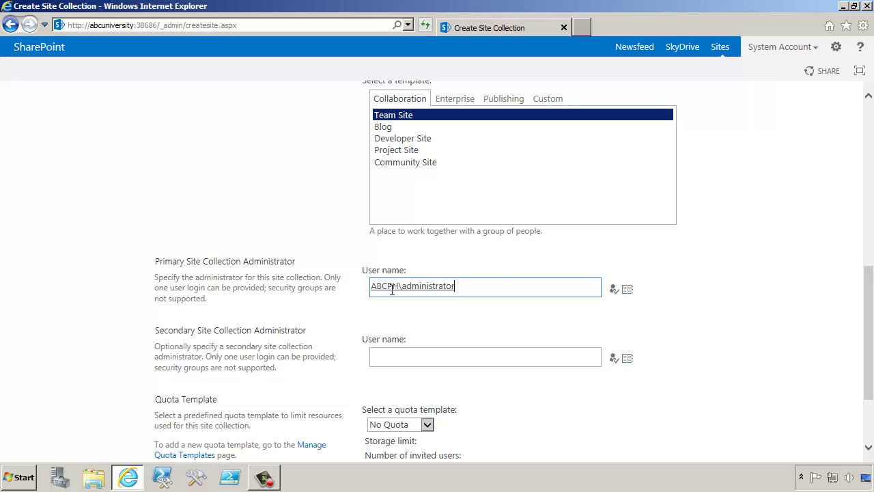
pyautogui.scroll(-3, 478, 356)
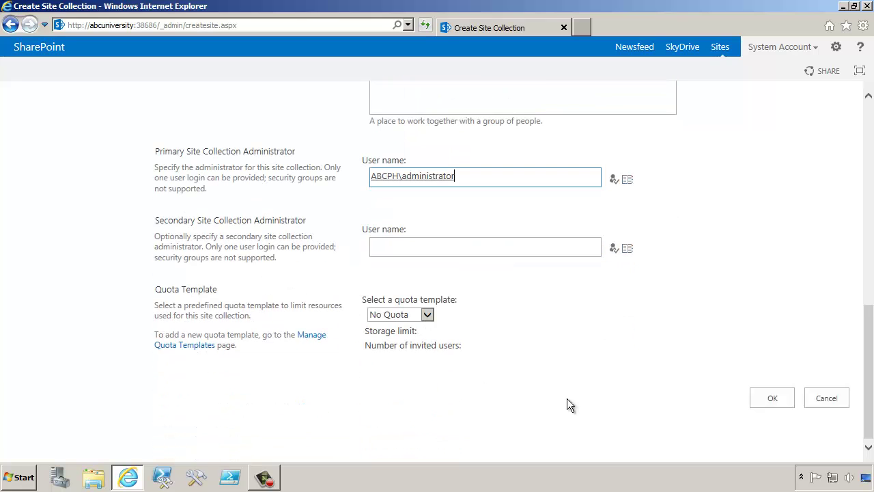
pyautogui.click(766, 402)
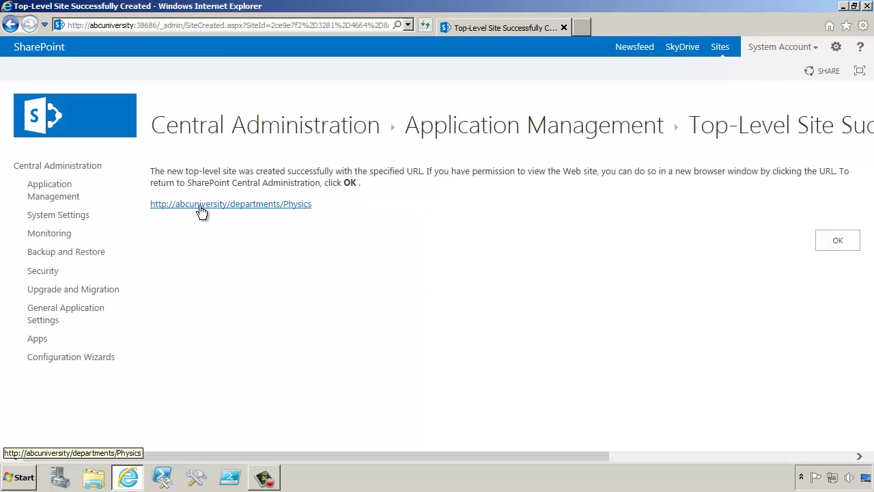
# Return to the content database list to check which database holds the new Physics site collection
pyautogui.click(53, 195)
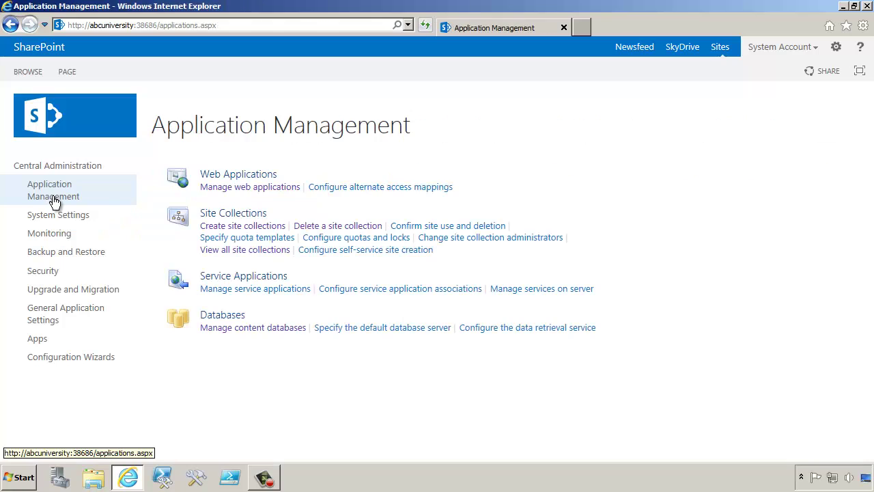
pyautogui.click(237, 328)
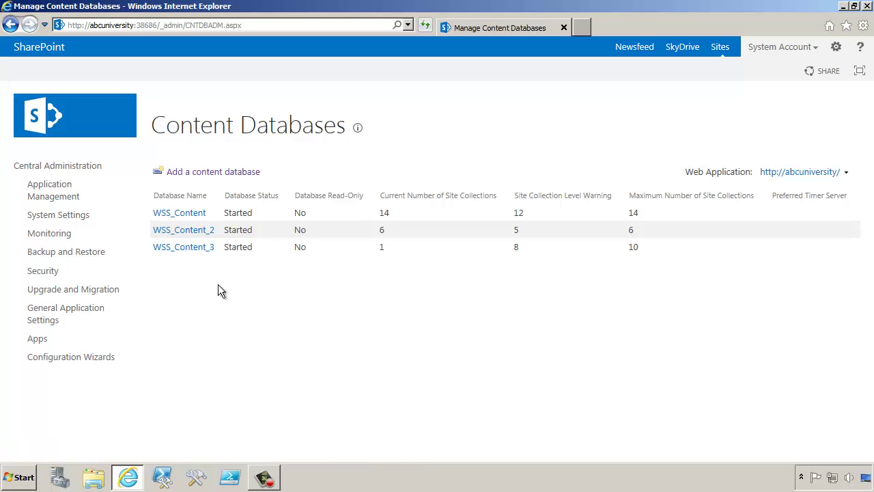
# Switch to Windows PowerShell ISE
pyautogui.click(230, 474)
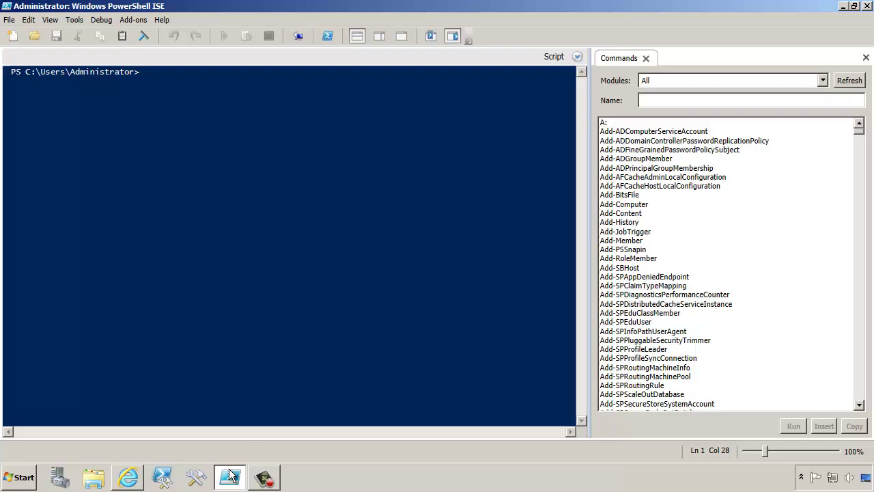
# Search the available commands for contentdata and open the parameters of New-SPContentDatabase
pyautogui.click(659, 101)
pyautogui.write('content')
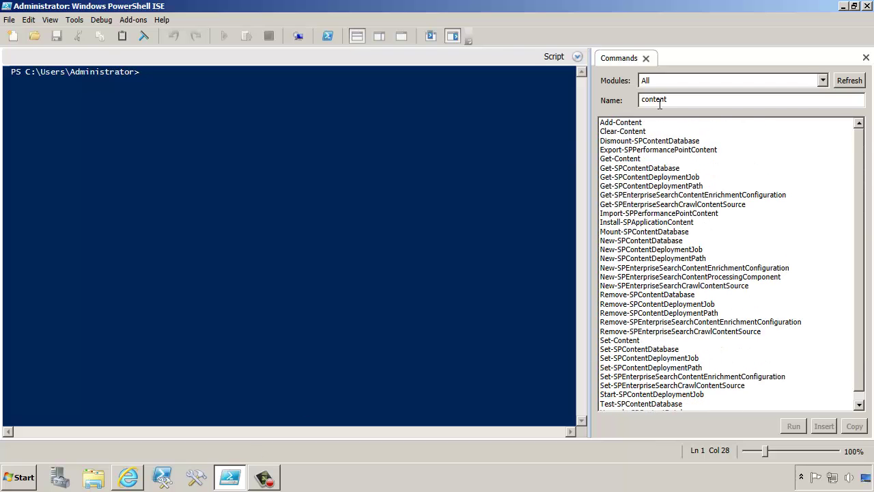
pyautogui.write('data')
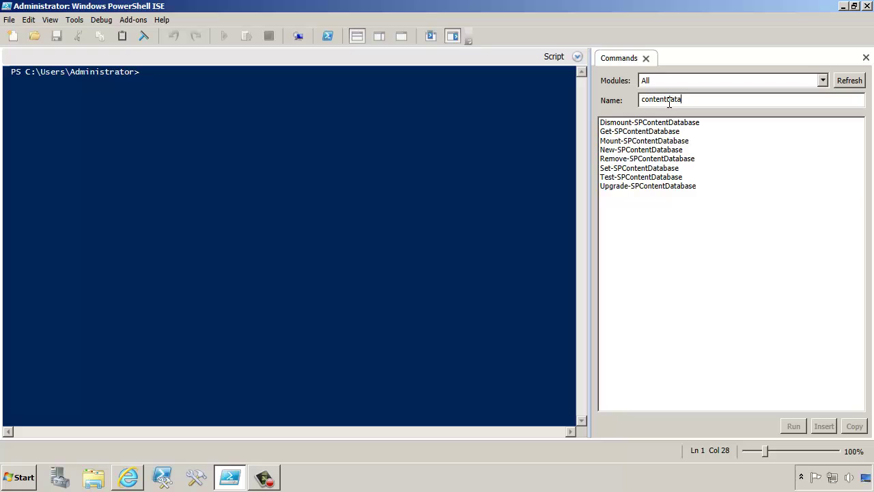
pyautogui.click(632, 151)
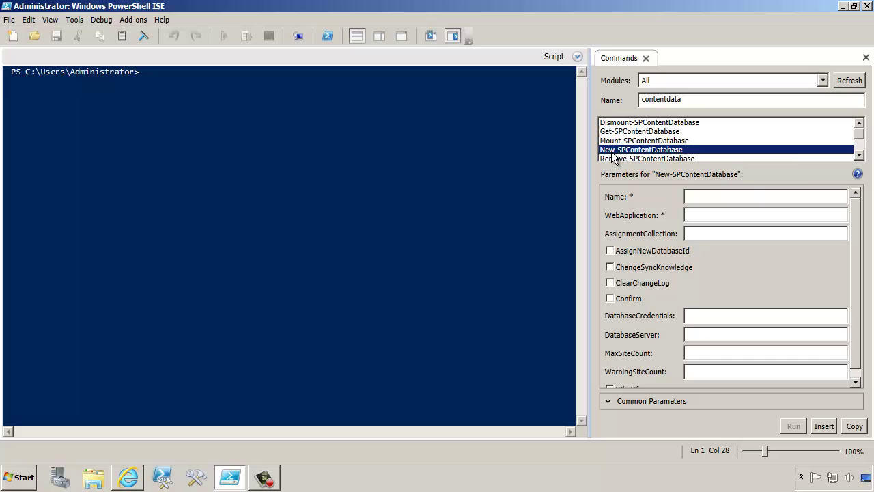
pyautogui.click(696, 195)
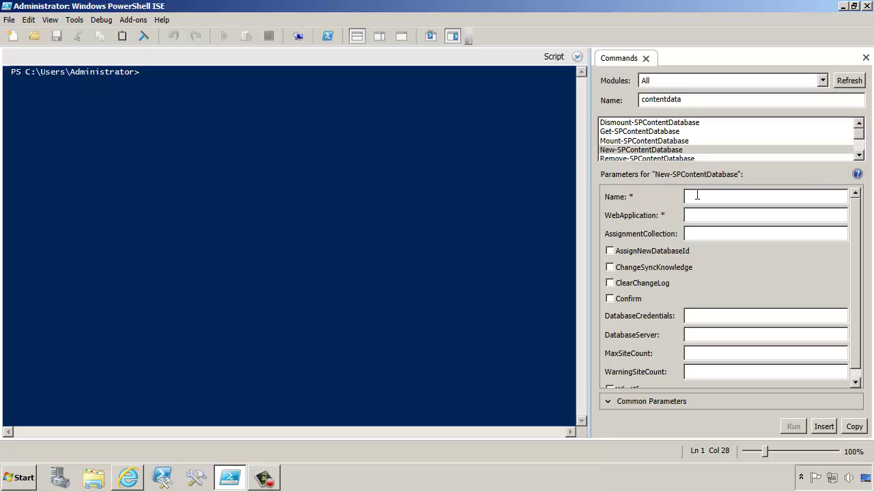
pyautogui.write('wss_content_6')
pyautogui.click(695, 216)
pyautogui.write('http:')
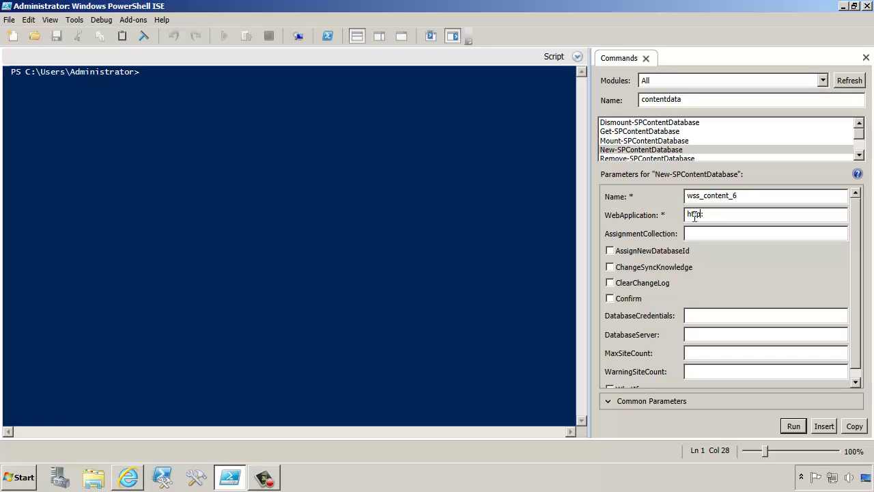
pyautogui.write('//abcuniversity')
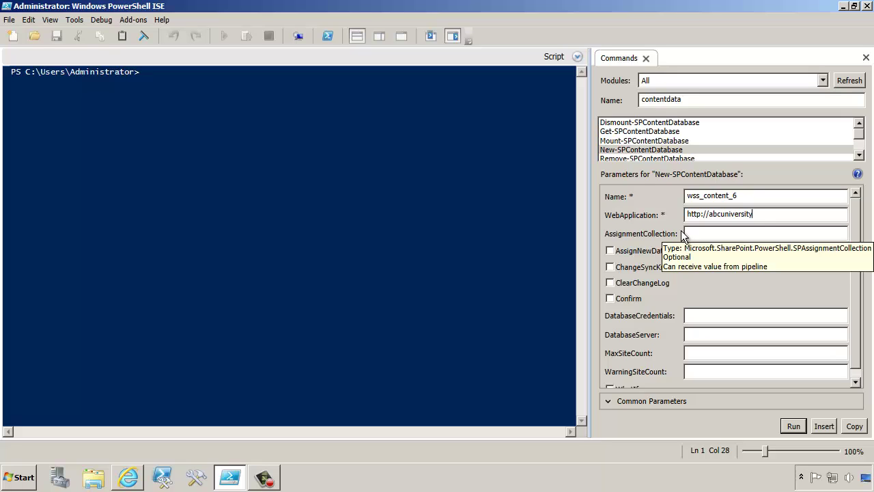
pyautogui.click(709, 333)
pyautogui.write('abcuniversity')
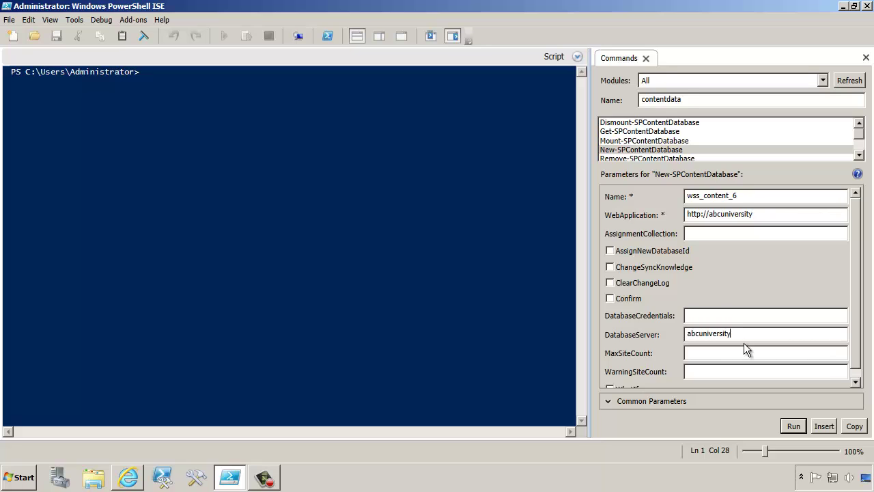
# Set the maximum site count to 10 and the warning site count to 8, then run the New-SPContentDatabase command in the console
pyautogui.scroll(-1, 743, 345)
pyautogui.click(724, 346)
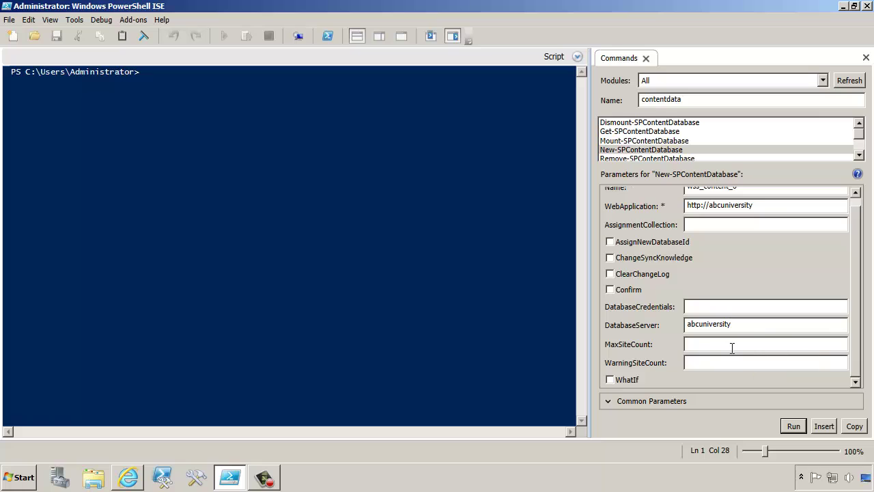
pyautogui.write('10')
pyautogui.write('8')
pyautogui.click(824, 425)
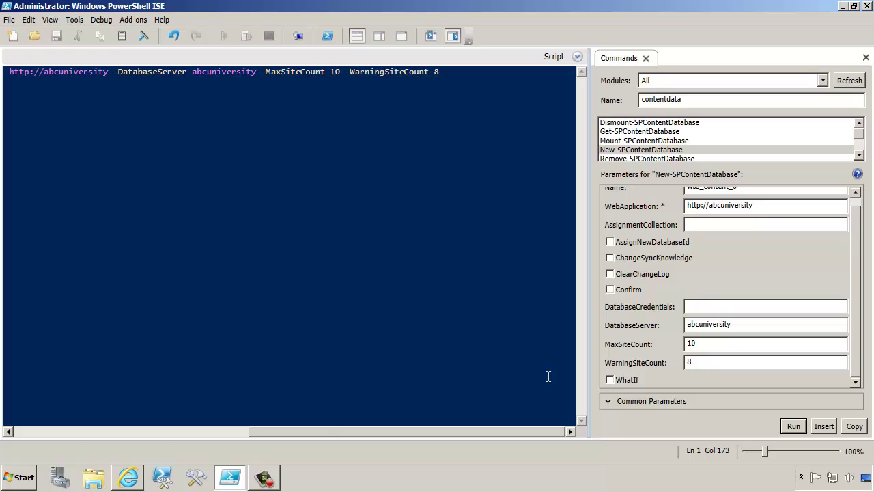
pyautogui.press('Return')
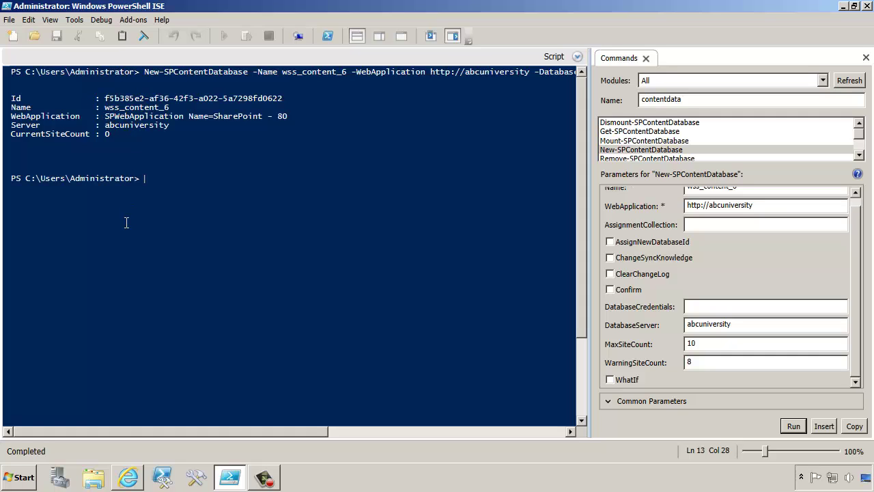
# Switch to Internet Explorer and refresh the content database list to check for wss_content_6
pyautogui.click(134, 478)
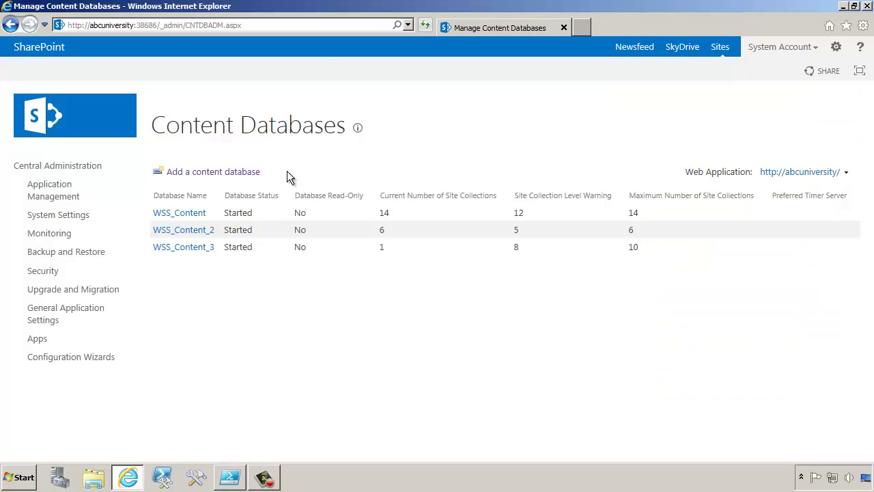
pyautogui.click(425, 25)
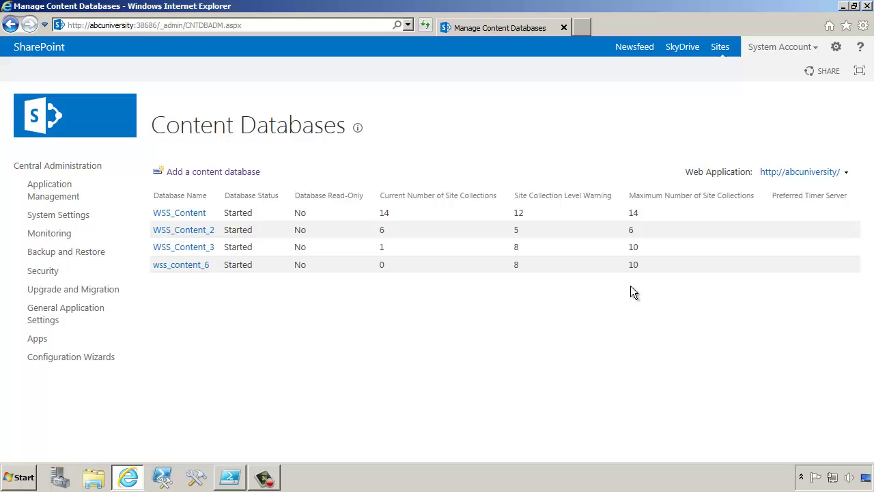
# Switch back to Windows PowerShell ISE and start a New-SPSite command at the prompt
pyautogui.click(230, 477)
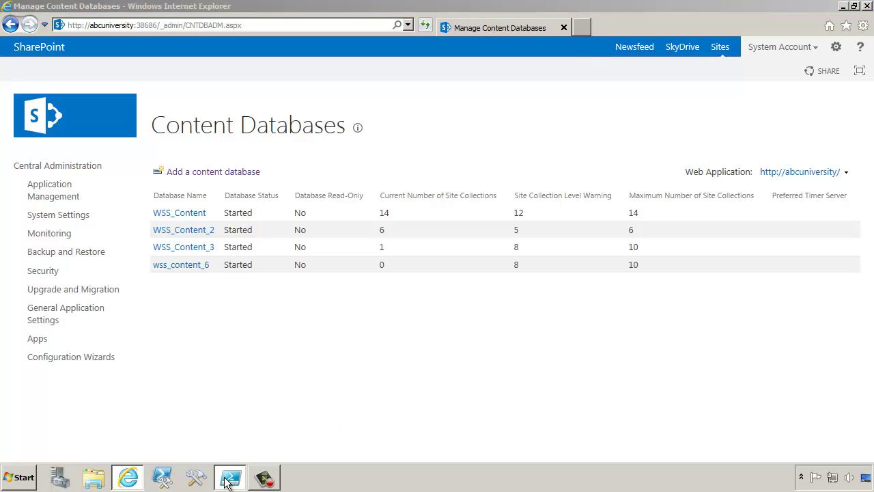
pyautogui.write('net')
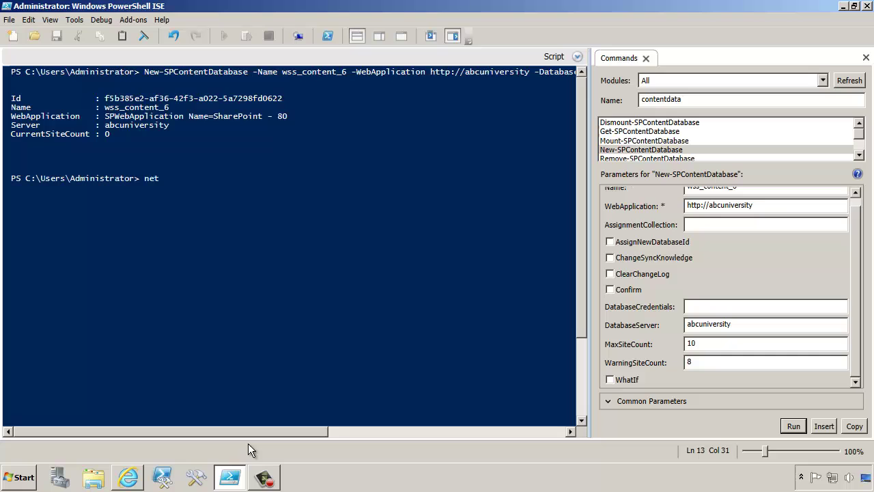
pyautogui.press('BackSpace')
pyautogui.write('w-spsit')
pyautogui.write('e')
pyautogui.press('Tab')
pyautogui.write('-url http:')
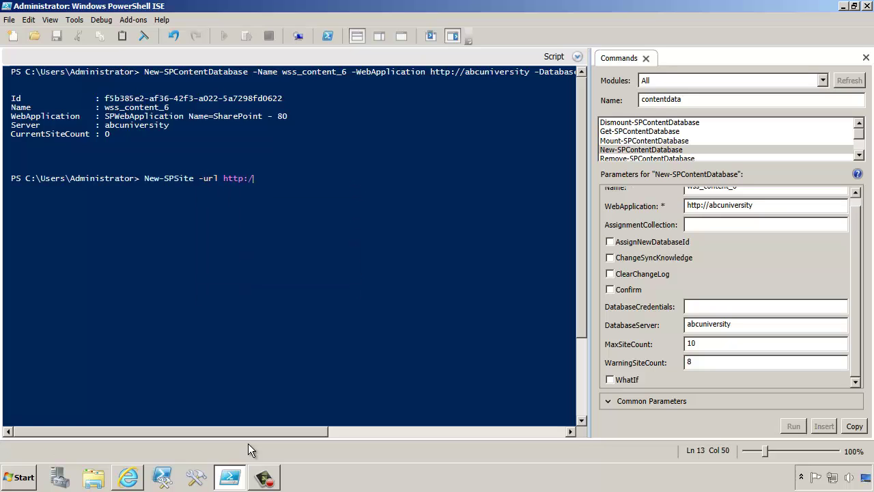
pyautogui.write('//abcuniversity')
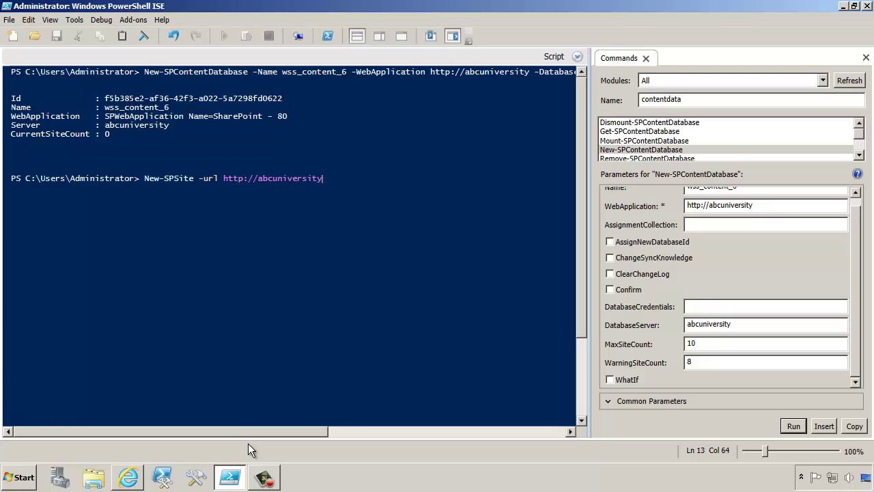
pyautogui.write('/sites')
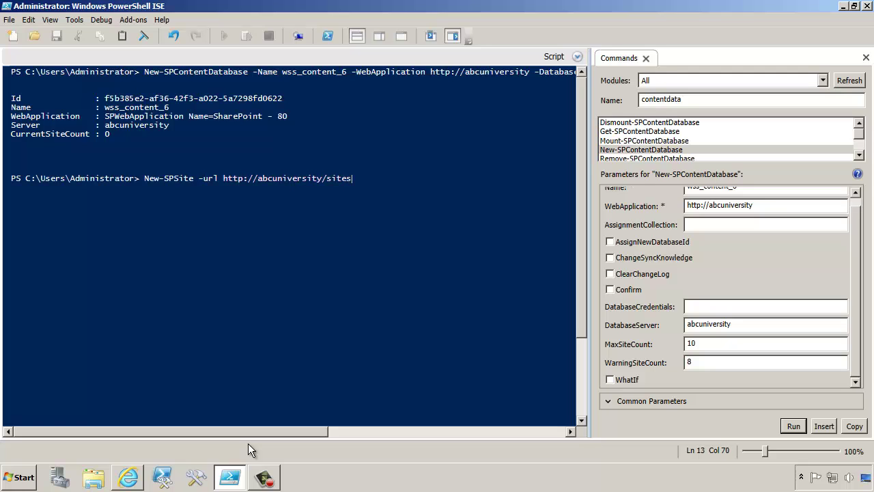
pyautogui.write('/')
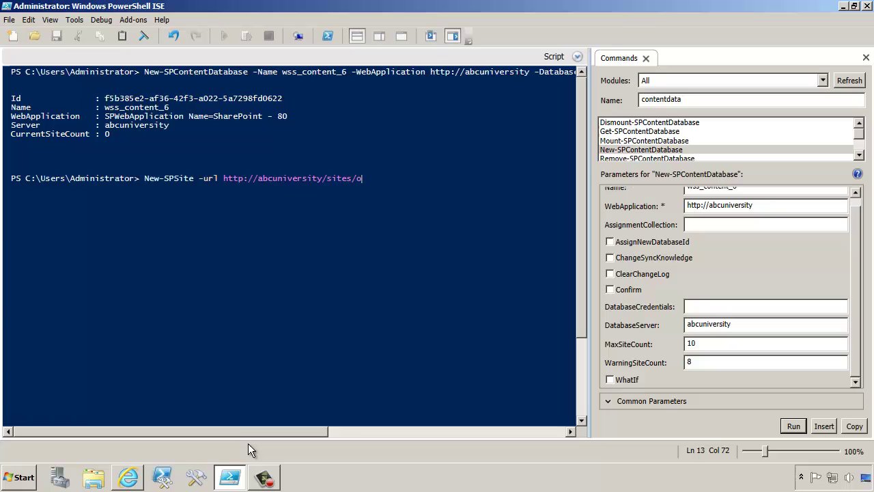
pyautogui.write('home-econo')
pyautogui.press('BackSpace')
pyautogui.press('BackSpace')
pyautogui.write('nomics -')
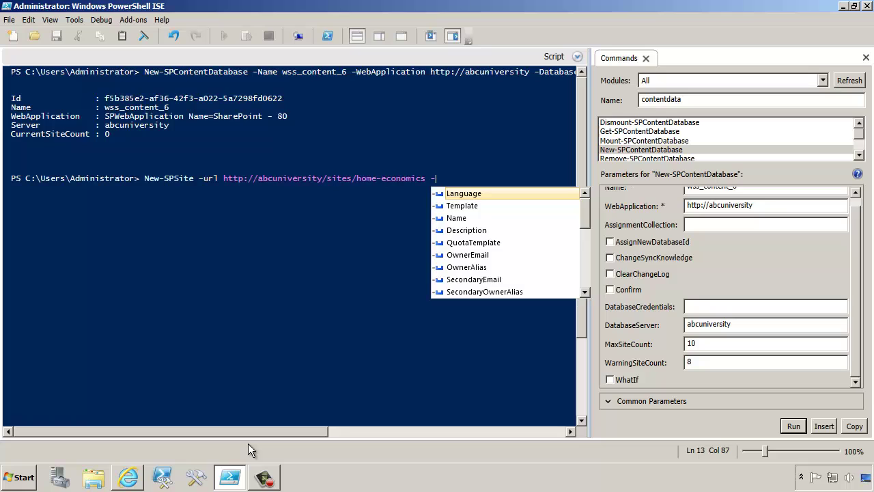
# Add the name "Home Economics" and the template "STS#0" to the New-SPSite command
pyautogui.write('N')
pyautogui.press('Tab')
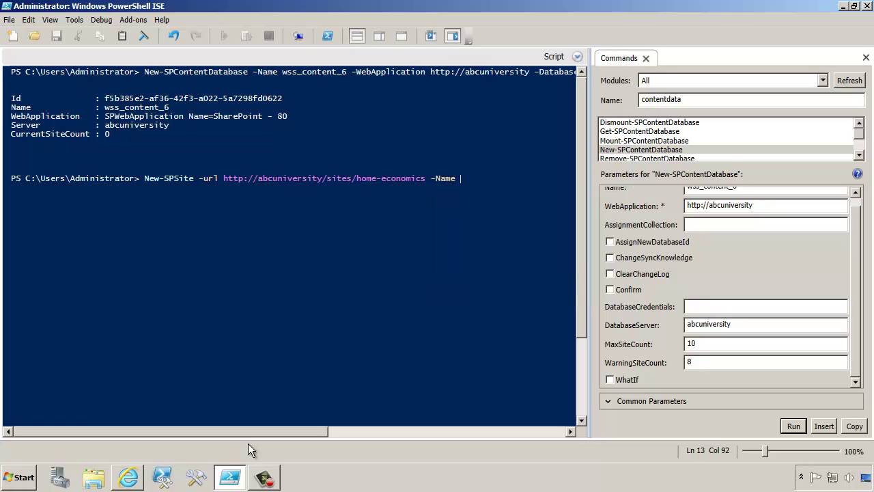
pyautogui.write('"Home Economics" ')
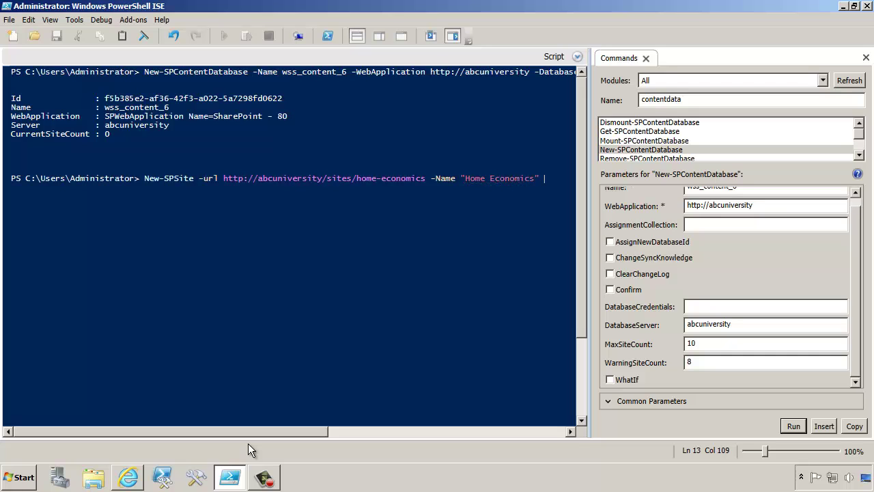
pyautogui.write('-Te')
pyautogui.press('Tab')
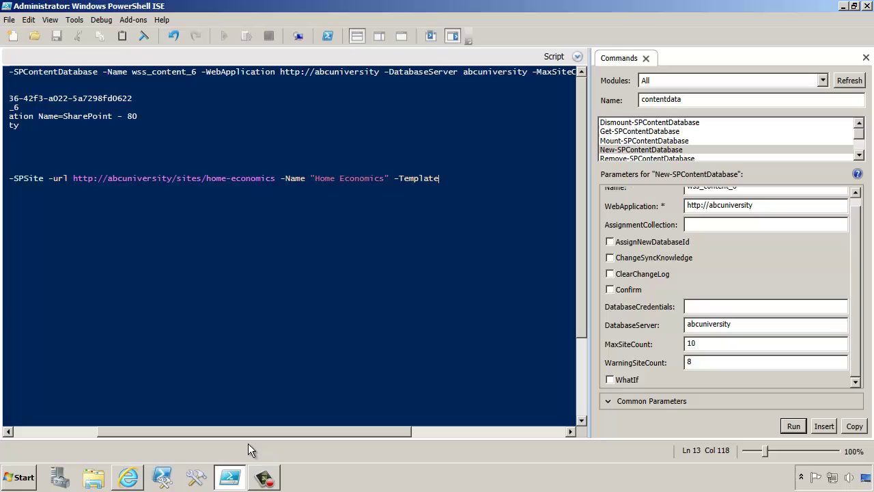
pyautogui.write('"STS#0" -ower')
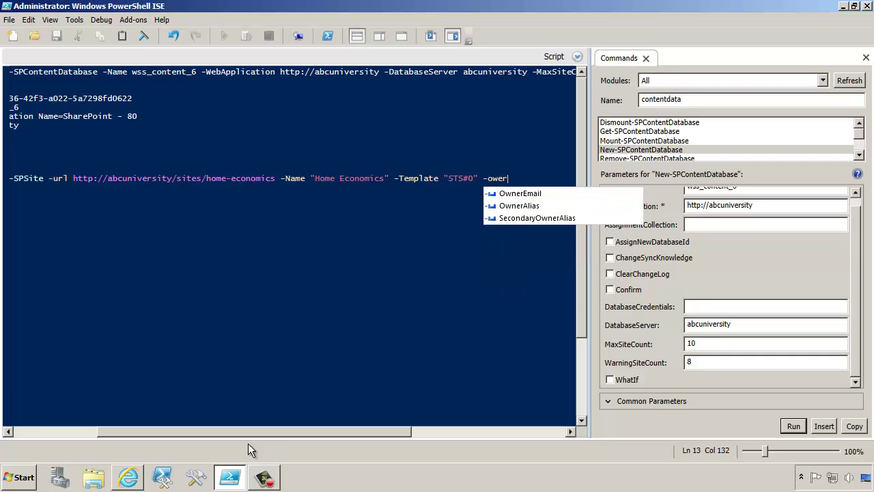
# Add the owner alias "abcph\administrator" to the New-SPSite command
pyautogui.doubleClick(514, 206)
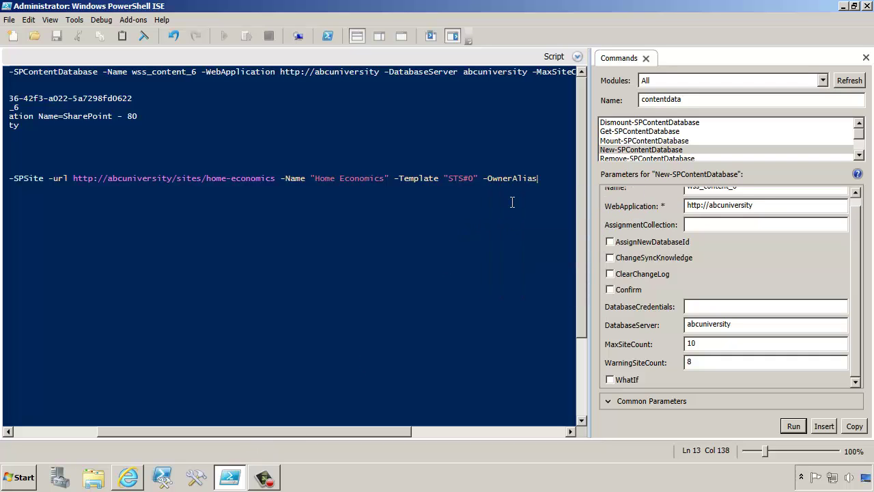
pyautogui.write('"abcph\\adm')
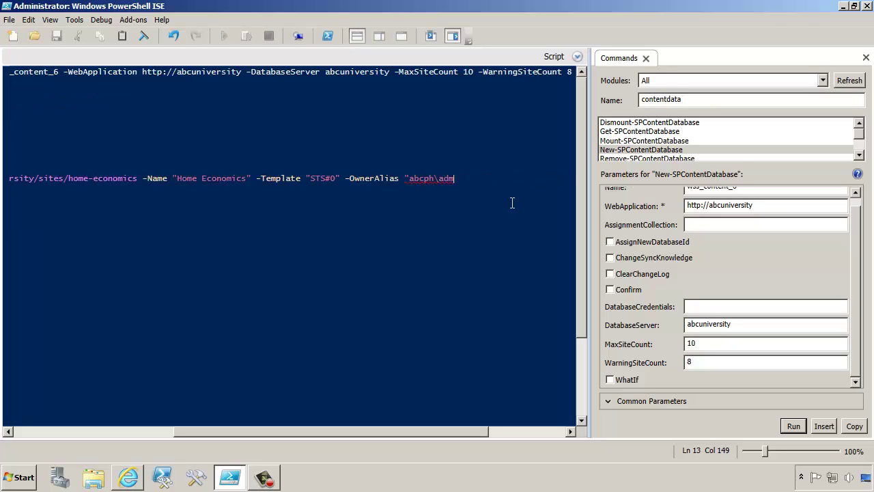
pyautogui.write('inistrator" -co')
# Specify "wss_content_3" as the content database for the new site collection and run the New-SPSite command
pyautogui.press('Tab')
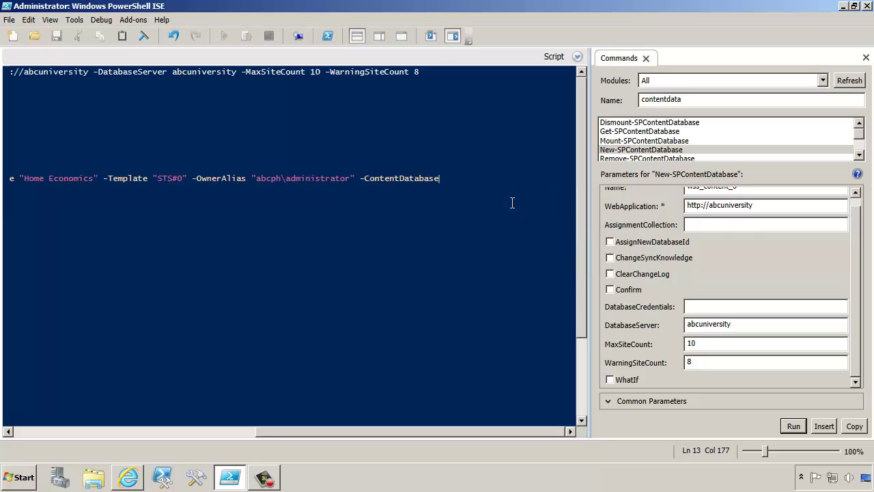
pyautogui.write('"wss_co')
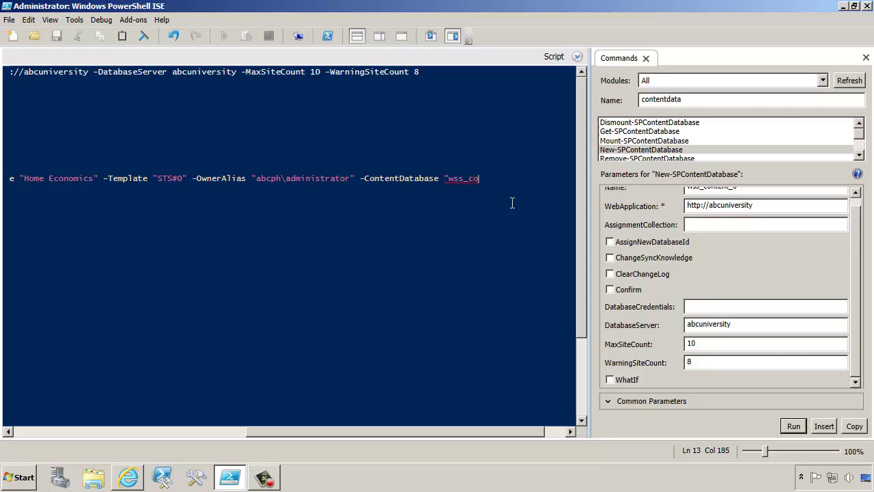
pyautogui.write('ntent_3"')
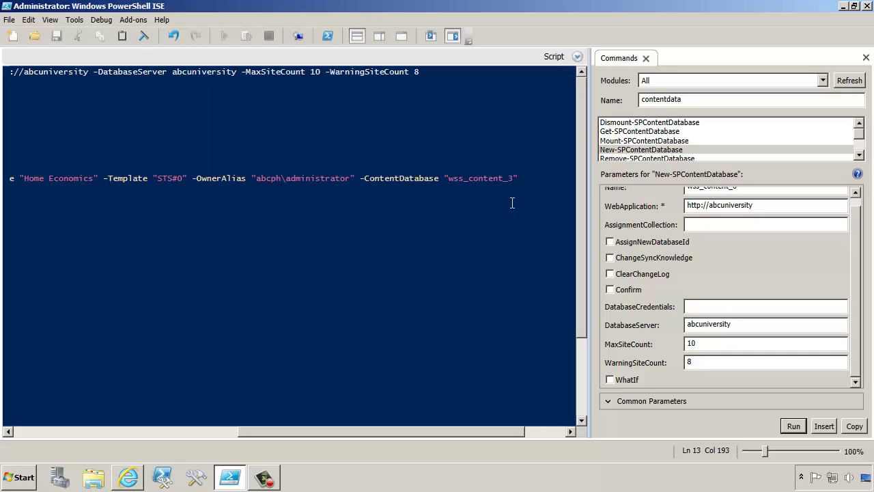
pyautogui.press('F5')
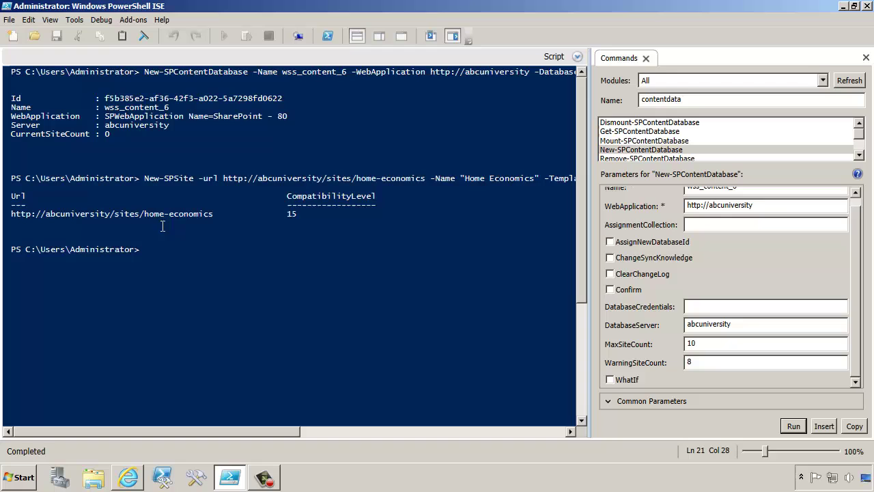
# Switch to Internet Explorer and refresh the content database list to check which database holds the Home Economics site collection
pyautogui.click(135, 483)
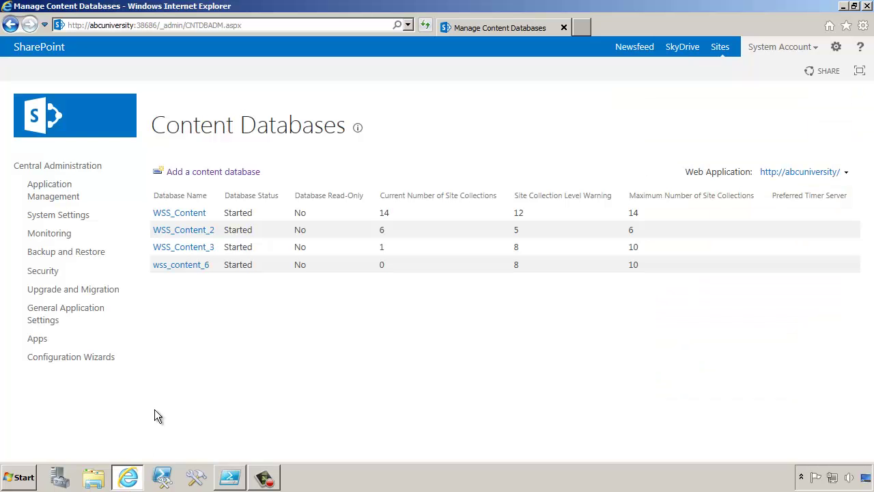
pyautogui.click(424, 25)
pyautogui.click(231, 478)
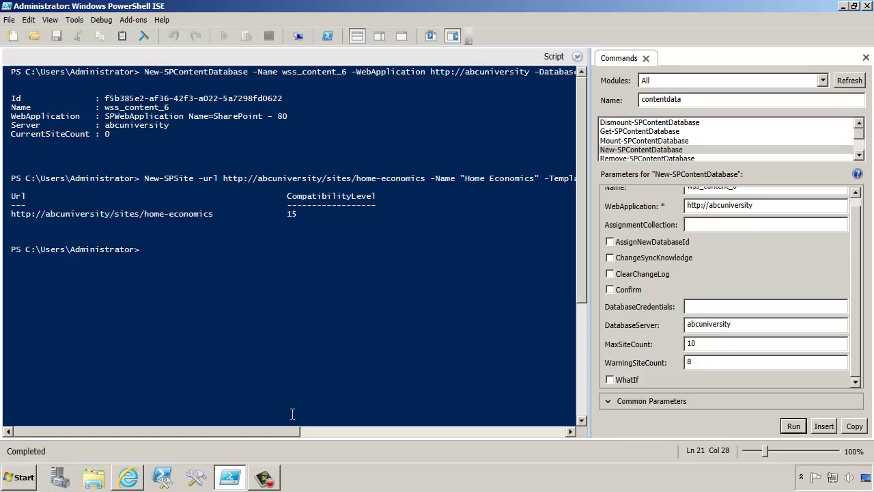
pyautogui.moveTo(288, 433); pyautogui.dragTo(269, 422)
pyautogui.write('move-sp')
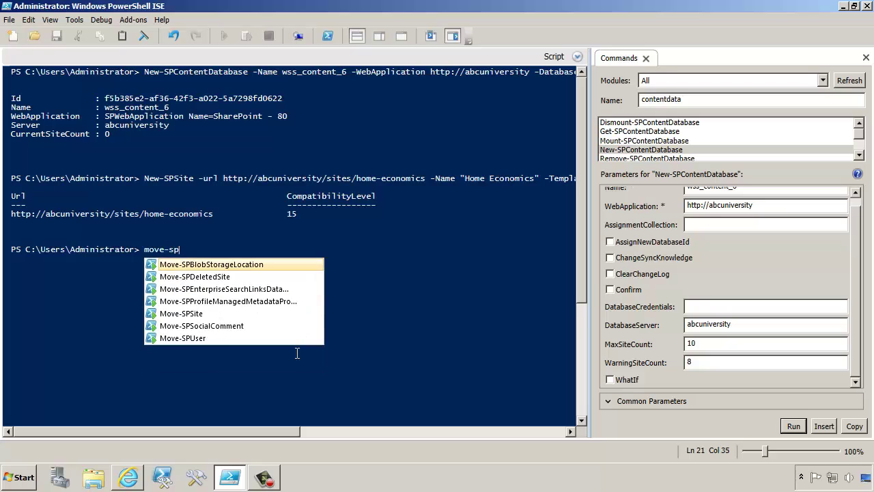
pyautogui.write('site')
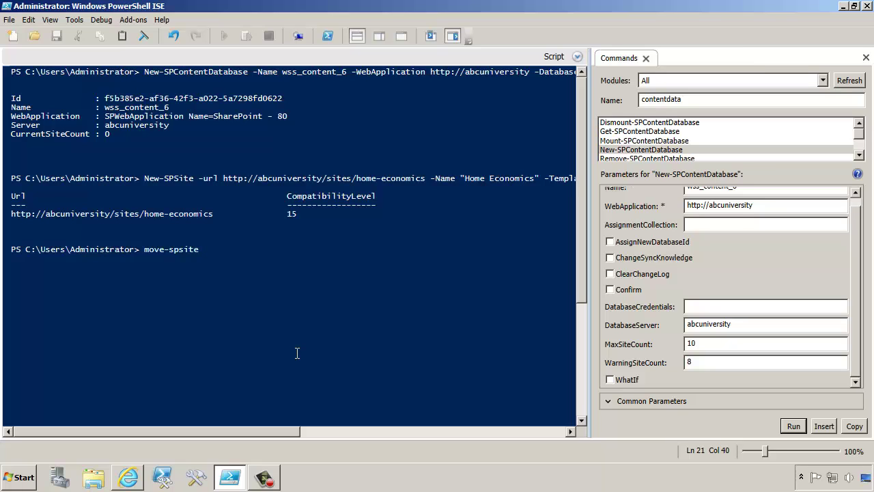
pyautogui.write('http://abcuniversity/sites')
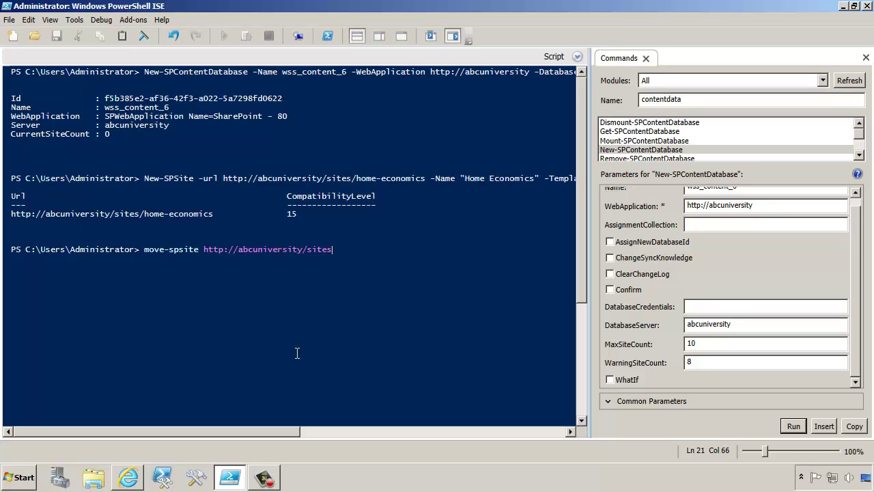
pyautogui.write('/home-economics -de')
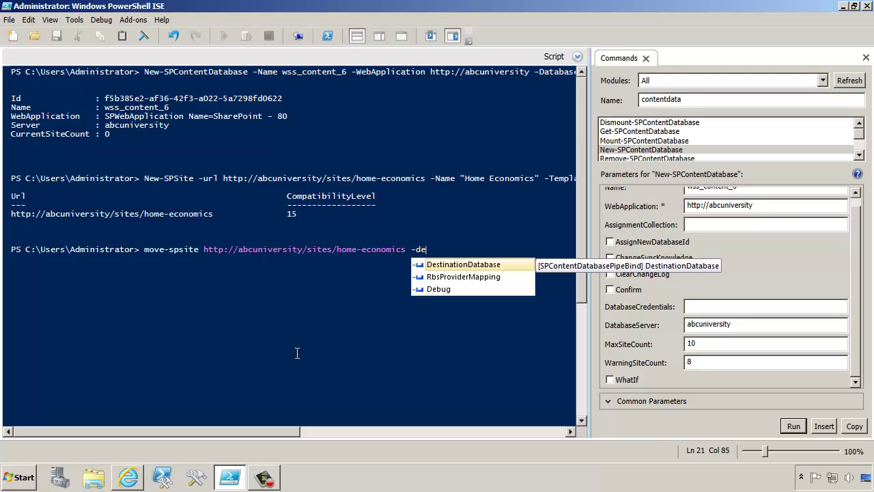
# Specify wss_content_6 as the DestinationDatabase in the Move-SPSite command
pyautogui.press('Tab')
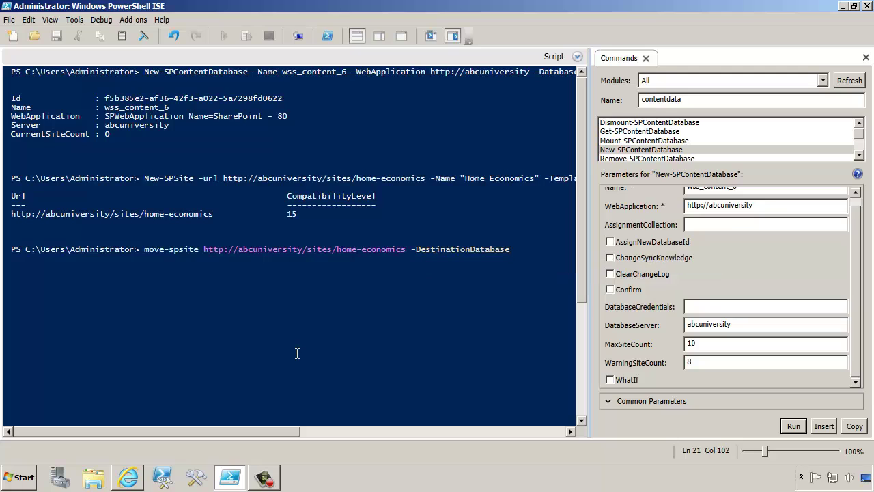
pyautogui.write('wss_contetn')
pyautogui.press('BackSpace')
pyautogui.press('BackSpace')
pyautogui.write('nt_6 ')
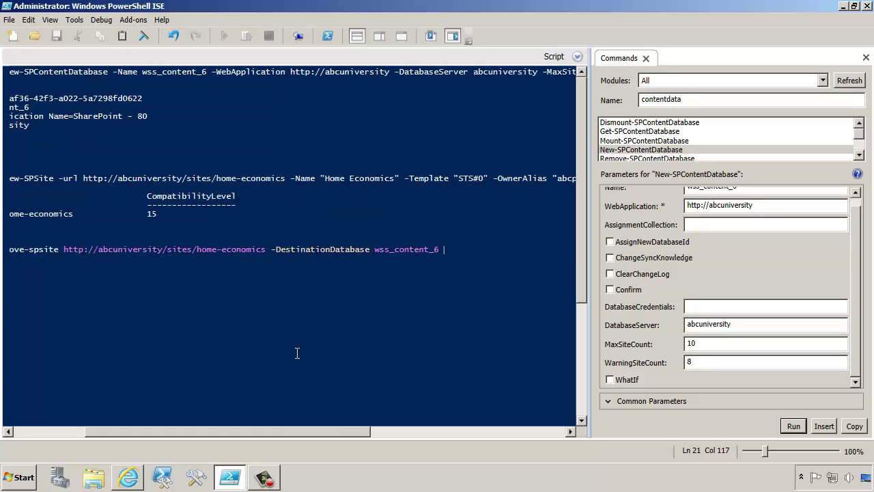
# Add -Confirm:$false to suppress the confirmation prompt and run the Move-SPSite command
pyautogui.write('Conf')
pyautogui.press('BackSpace')
pyautogui.press('BackSpace')
pyautogui.press('BackSpace')
pyautogui.press('BackSpace')
pyautogui.write('-Confirm')
pyautogui.write(':')
pyautogui.write('$false')
pyautogui.press('Return')
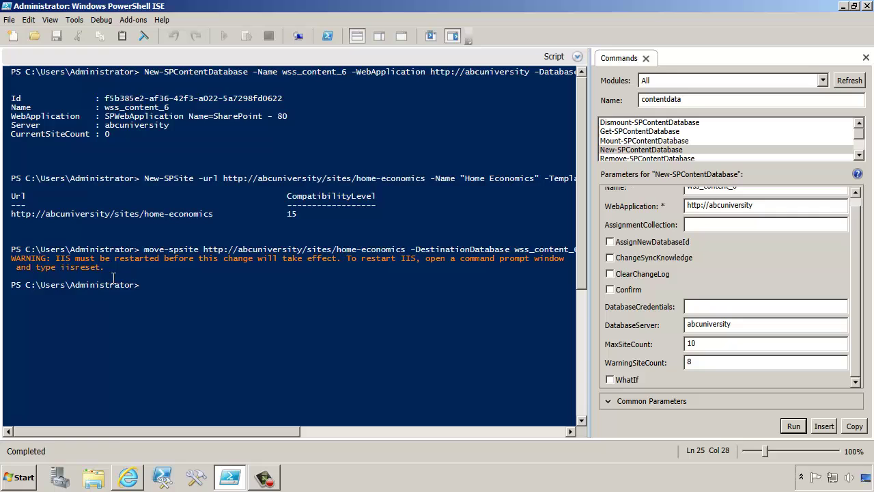
# Switch to Internet Explorer and refresh the content database list to check the site collection counts after the move
pyautogui.click(130, 478)
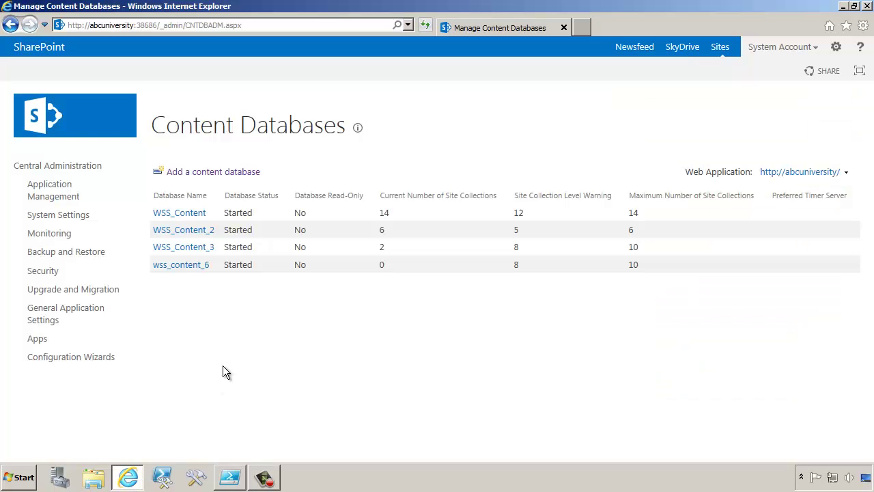
pyautogui.click(424, 25)
# Switch to Windows PowerShell ISE and run Get-SPSite with -ContentDatabase wss_content_6 to list the site collections in that database
pyautogui.click(229, 476)
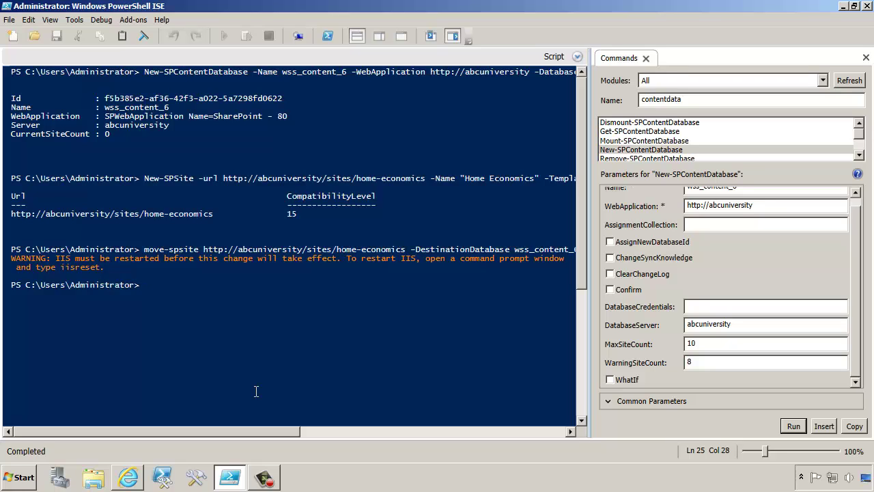
pyautogui.write('get-sp')
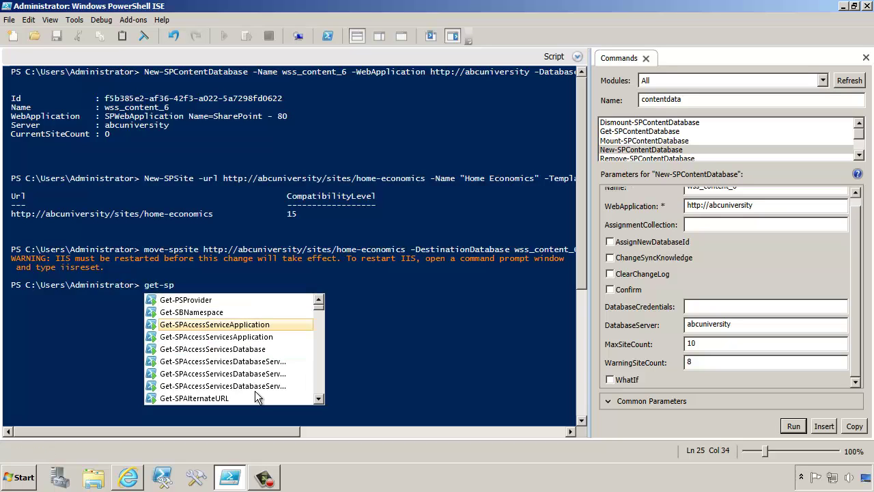
pyautogui.write('site')
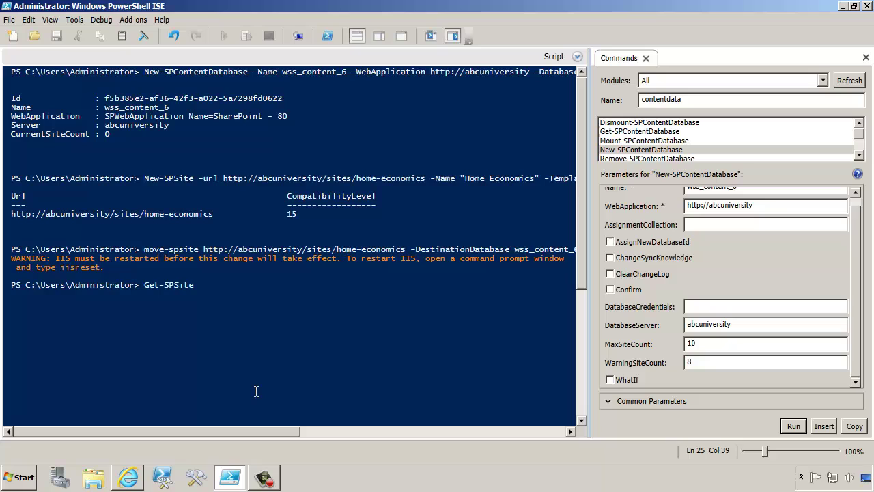
pyautogui.write(' -')
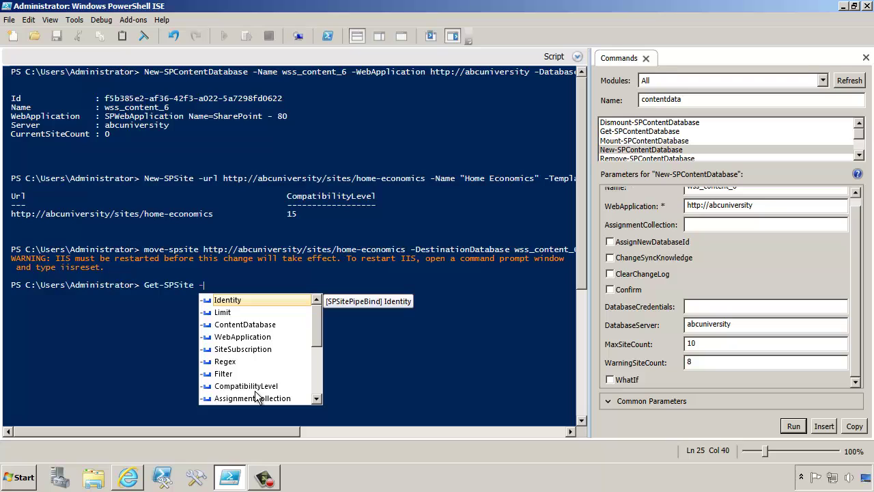
pyautogui.press('Down')
pyautogui.press('Down')
pyautogui.press('Return')
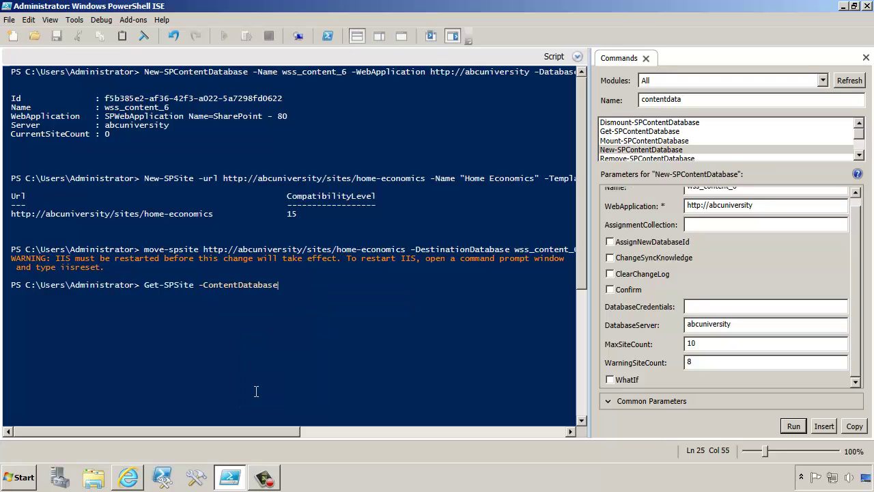
pyautogui.write('wss_content_6')
pyautogui.press('Return')
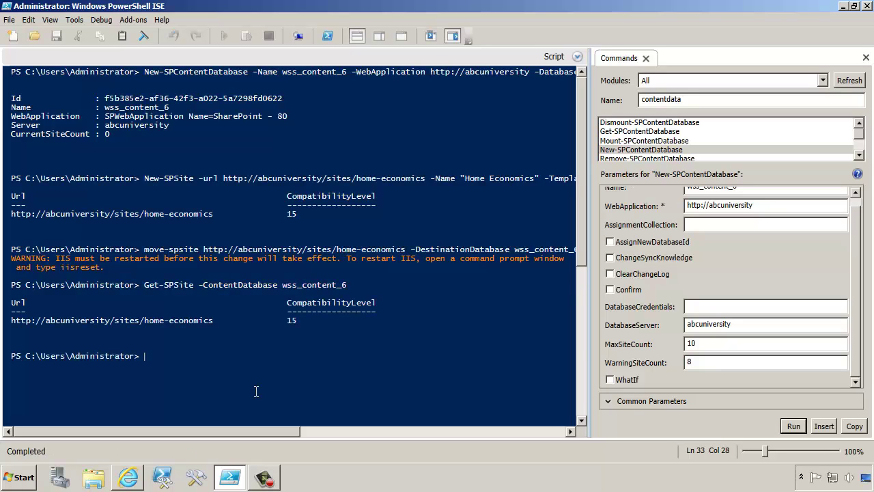